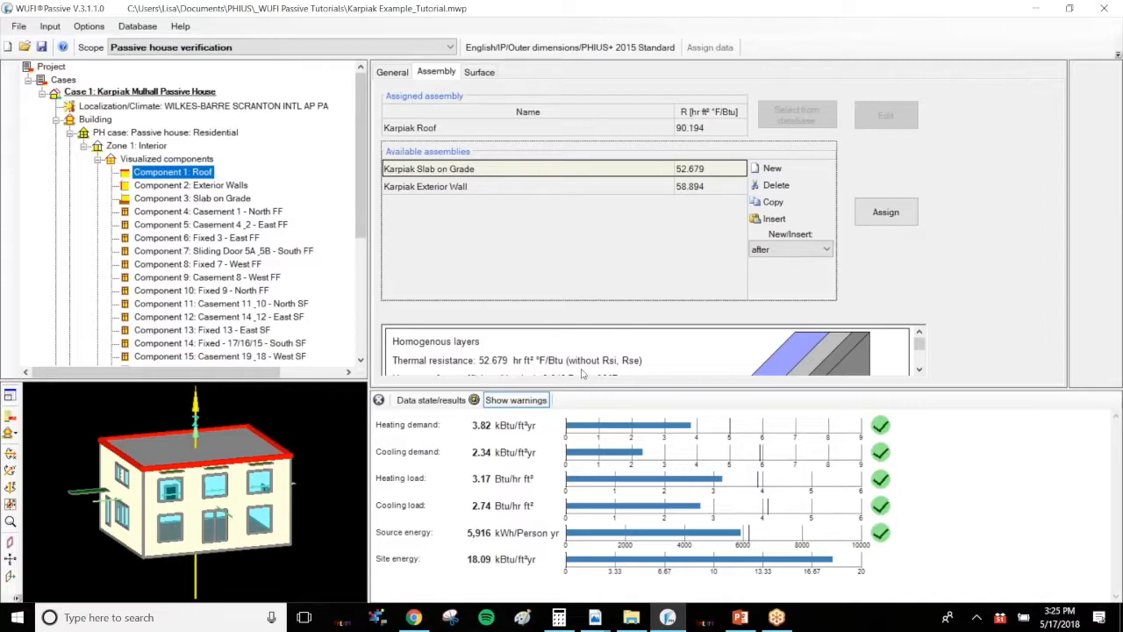
Create a new assembly in the LW catalogue of the assemblies database and clear its default name
{"action": "left_click_drag", "start_coordinate": [650, 386], "coordinate": [650, 408]}
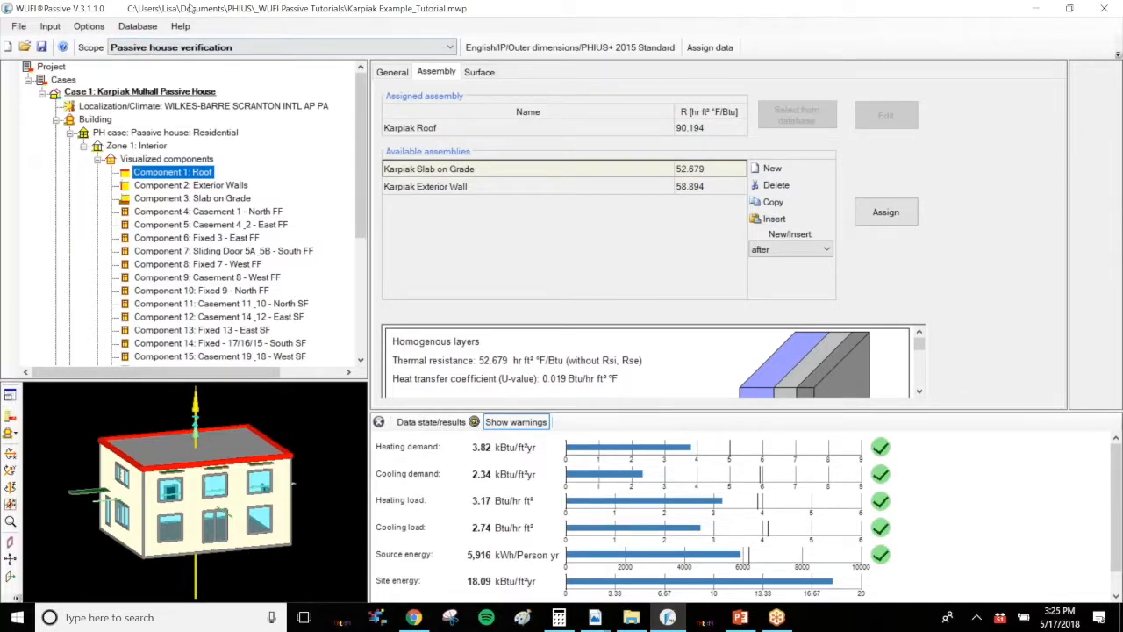
{"action": "left_click", "coordinate": [147, 28]}
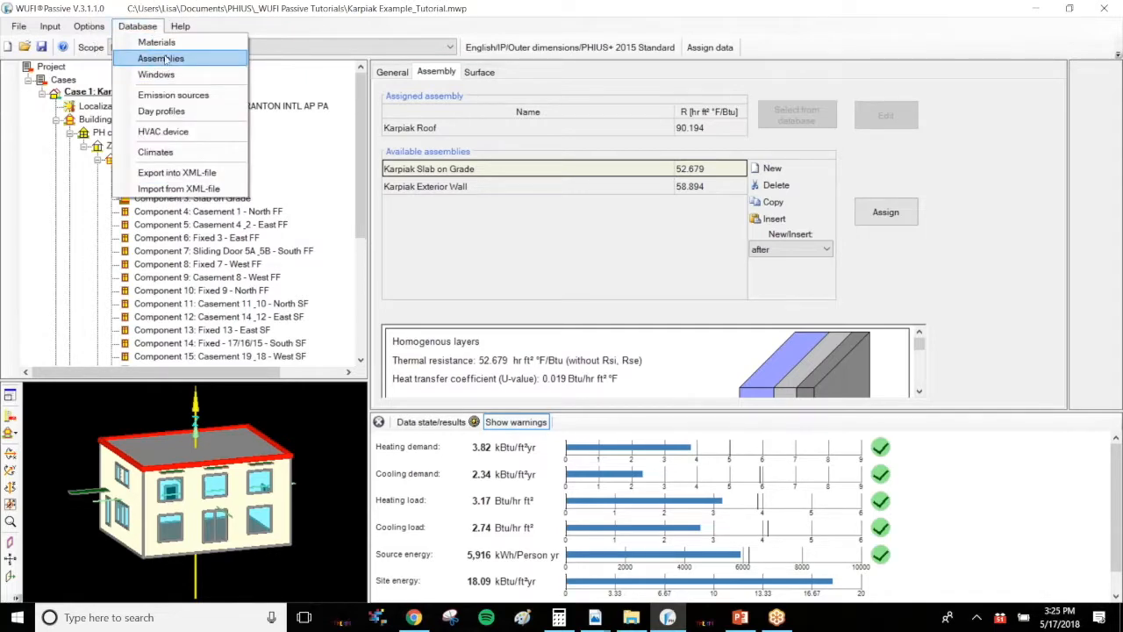
{"action": "left_click", "coordinate": [163, 58]}
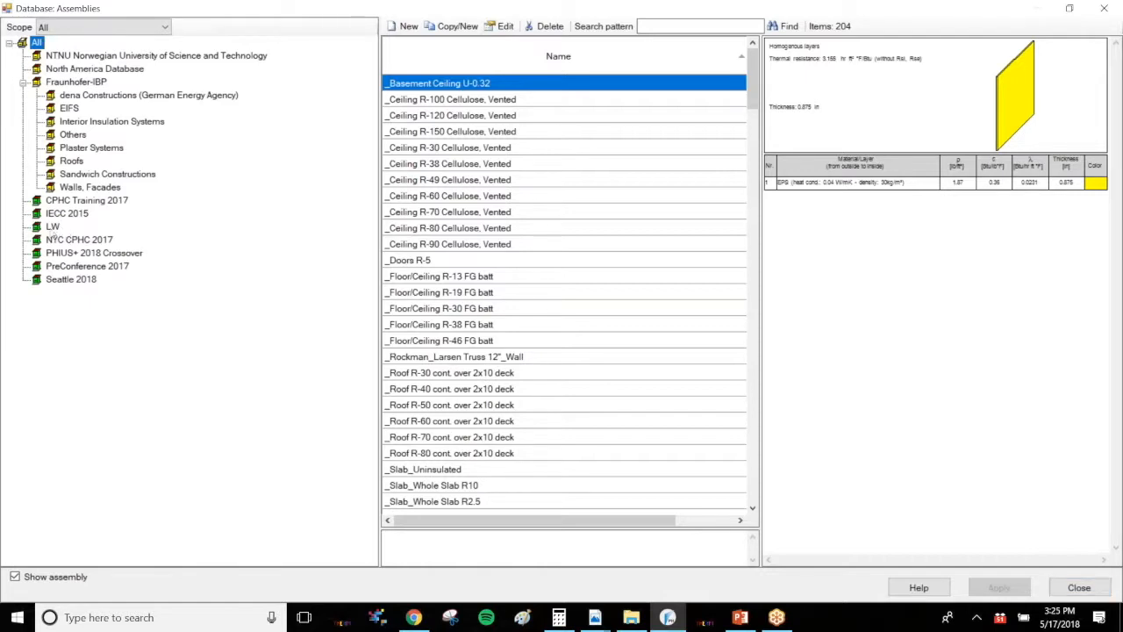
{"action": "left_click", "coordinate": [53, 227]}
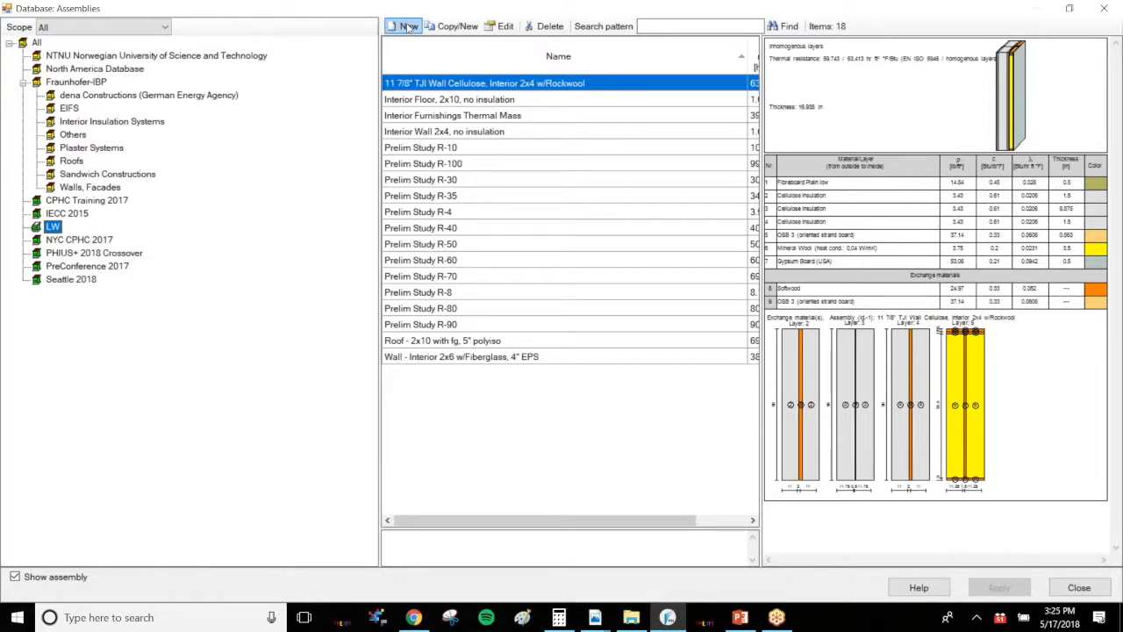
{"action": "left_click", "coordinate": [409, 27]}
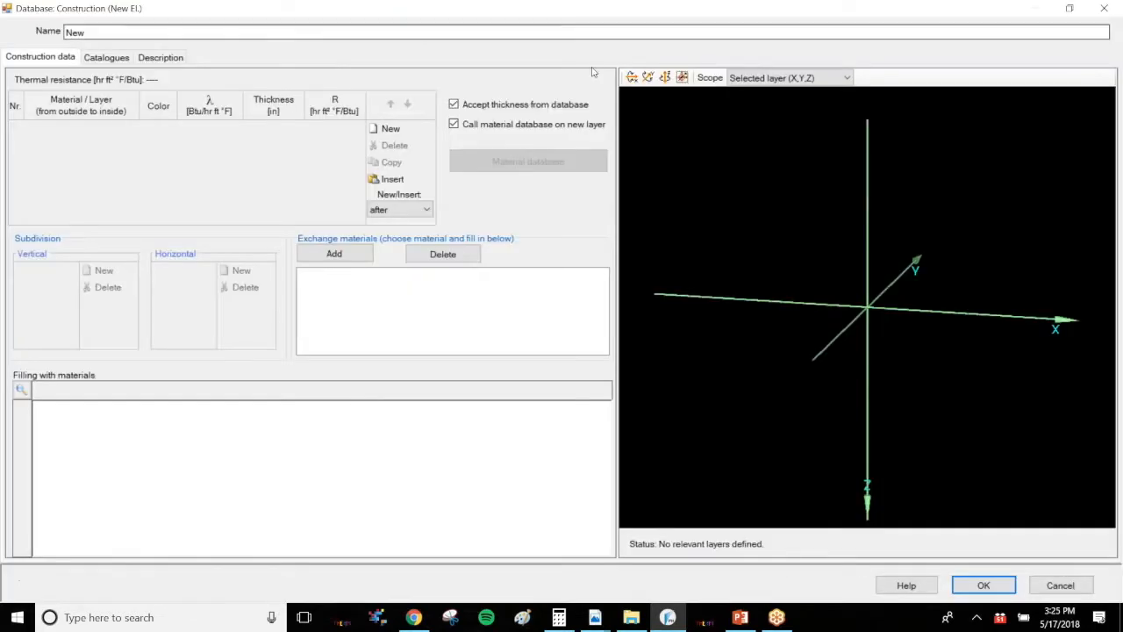
{"action": "key", "text": "BackSpace"}
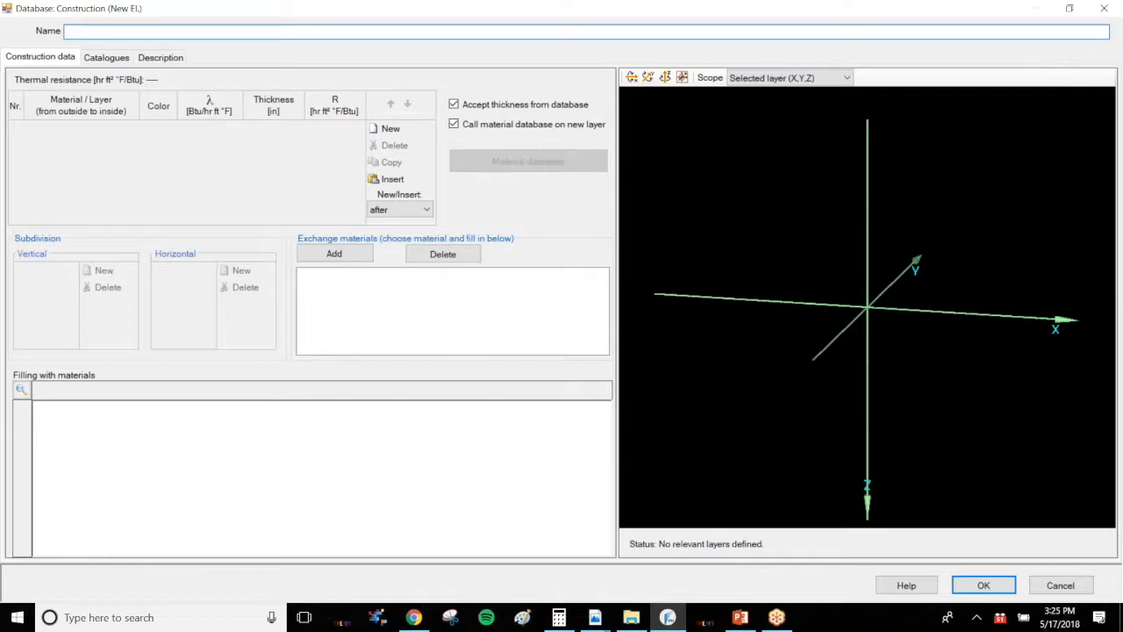
Assign the new assembly to the LW catalogue
{"action": "left_click", "coordinate": [103, 57]}
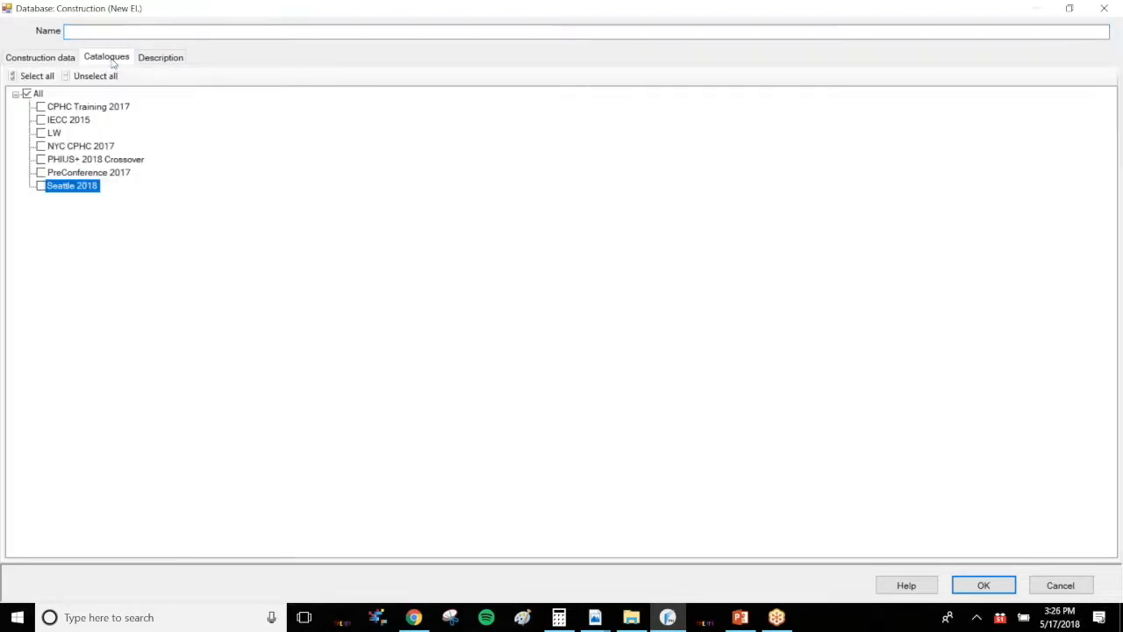
{"action": "left_click", "coordinate": [44, 133]}
{"action": "left_click", "coordinate": [157, 59]}
{"action": "left_click", "coordinate": [92, 60]}
{"action": "left_click", "coordinate": [55, 60]}
{"action": "left_click", "coordinate": [91, 30]}
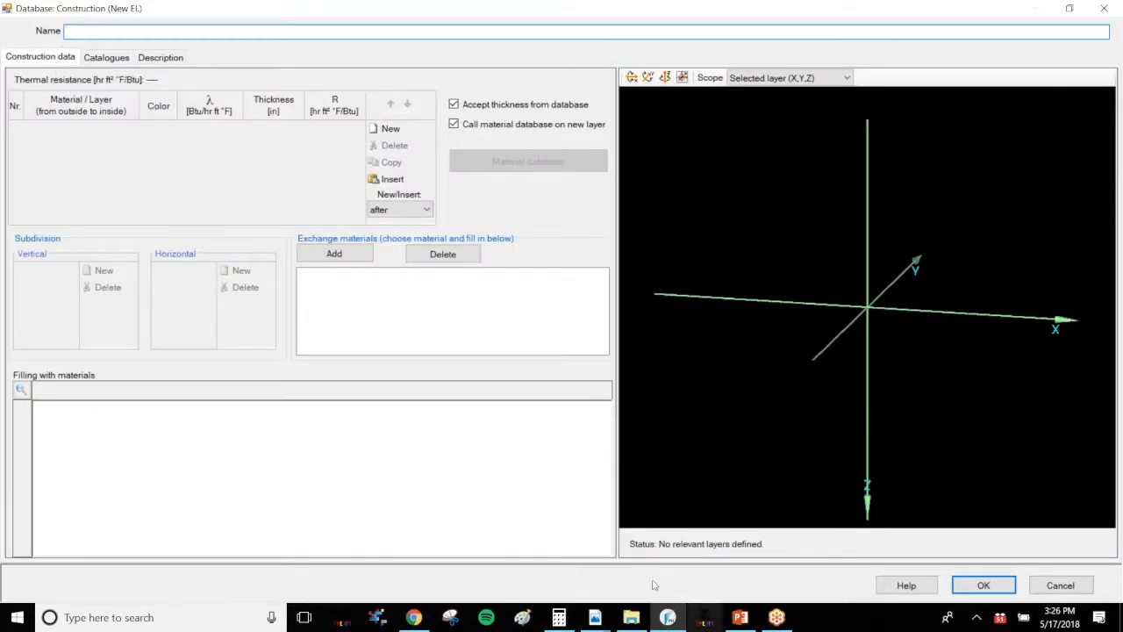
Switch to the 27 Visual.pdf drawing and examine the slab-on-grade section detail
{"action": "mouse_move", "coordinate": [600, 617]}
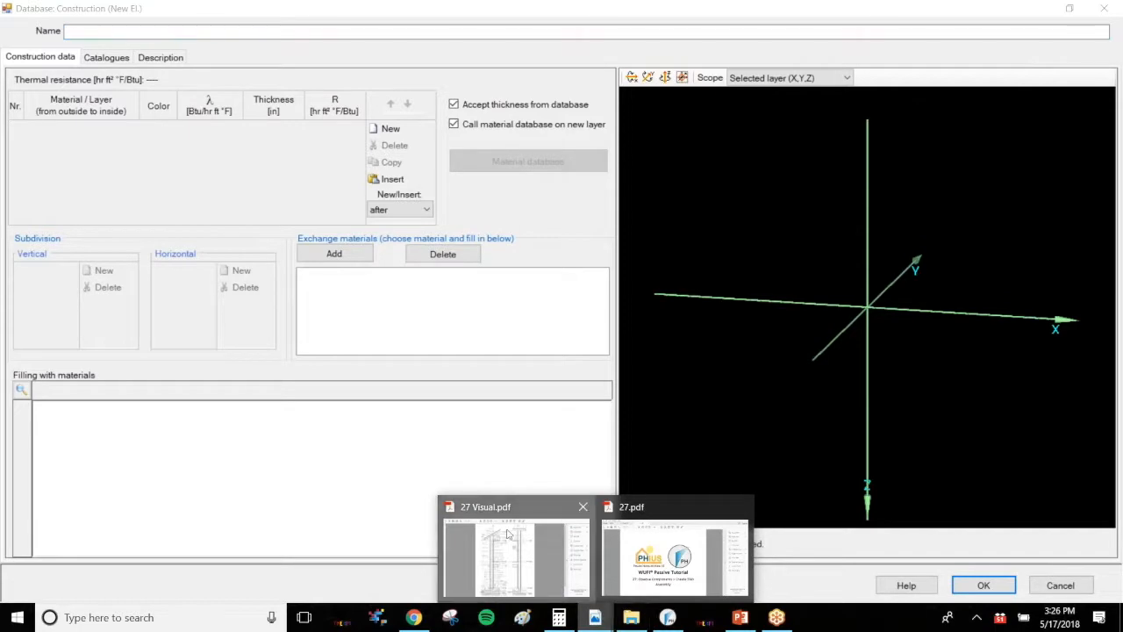
{"action": "left_click", "coordinate": [563, 501]}
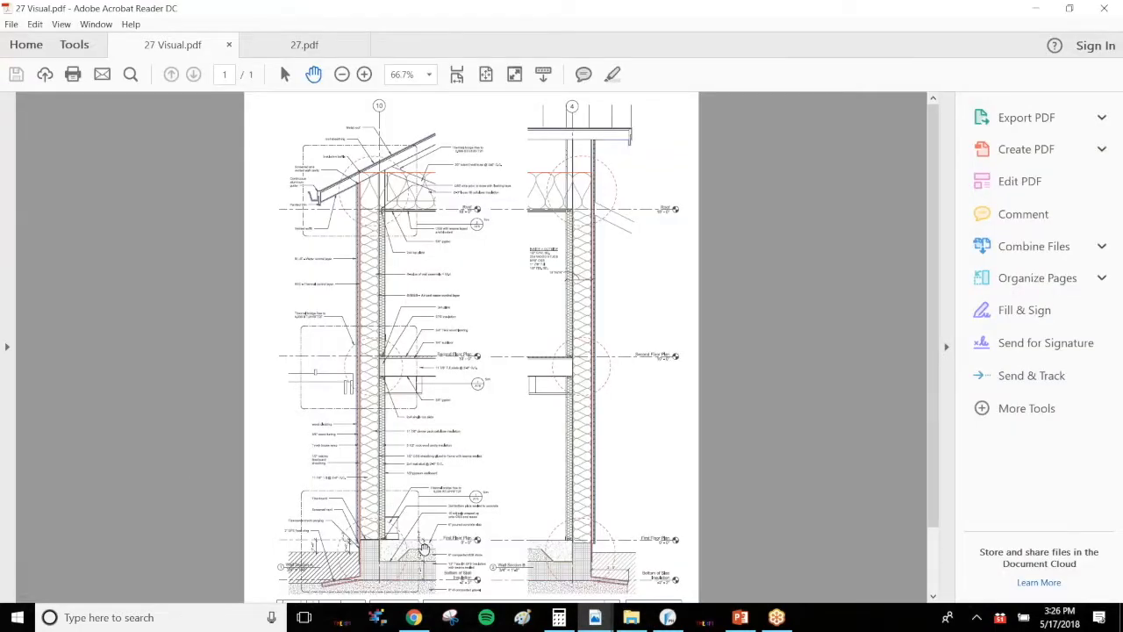
{"action": "scroll", "coordinate": [424, 549], "scroll_direction": "up", "scroll_amount": 4, "text": "ctrl"}
{"action": "scroll", "coordinate": [424, 549], "scroll_direction": "up", "scroll_amount": 4, "text": "ctrl"}
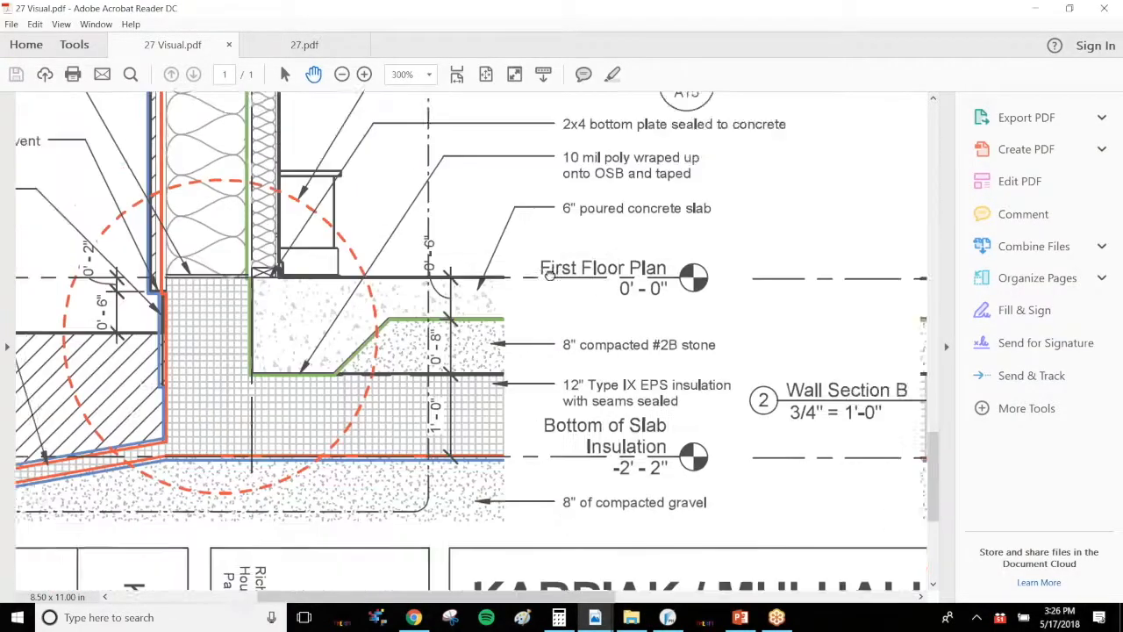
{"action": "left_click_drag", "start_coordinate": [574, 253], "coordinate": [447, 361]}
{"action": "scroll", "coordinate": [368, 377], "scroll_direction": "down", "scroll_amount": 1}
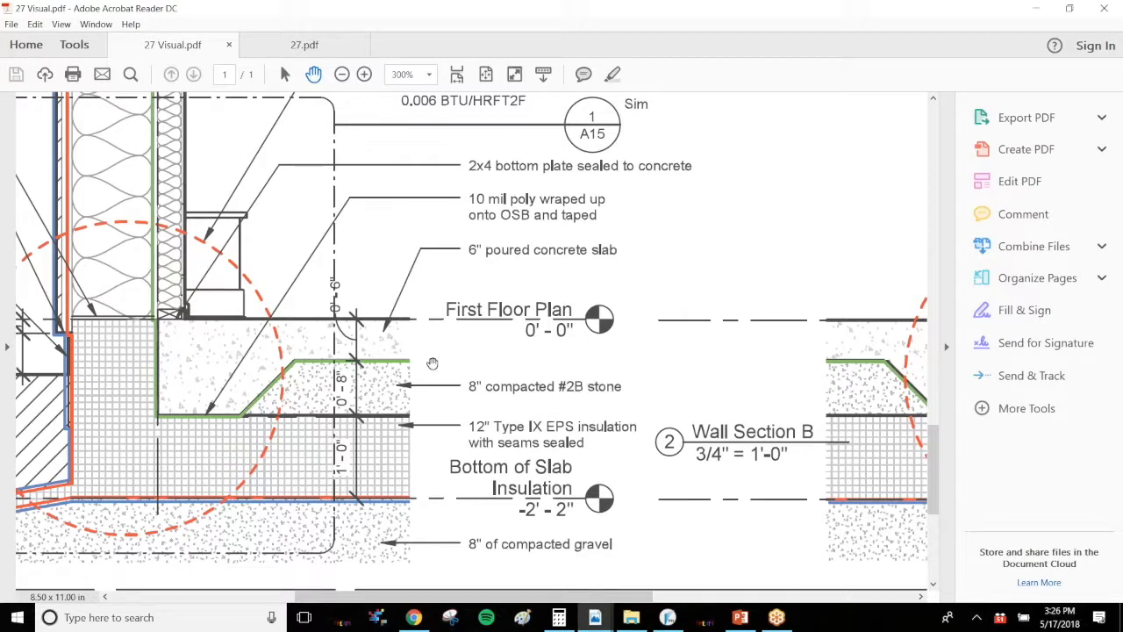
{"action": "left_click_drag", "start_coordinate": [254, 398], "coordinate": [242, 397]}
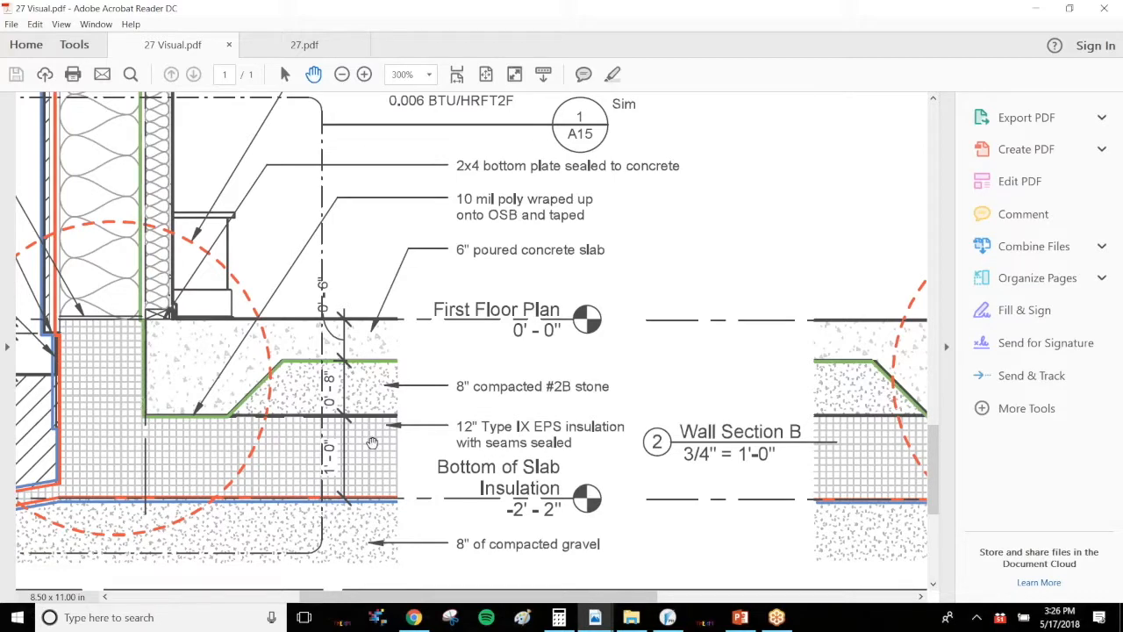
{"action": "left_click_drag", "start_coordinate": [630, 353], "coordinate": [528, 344]}
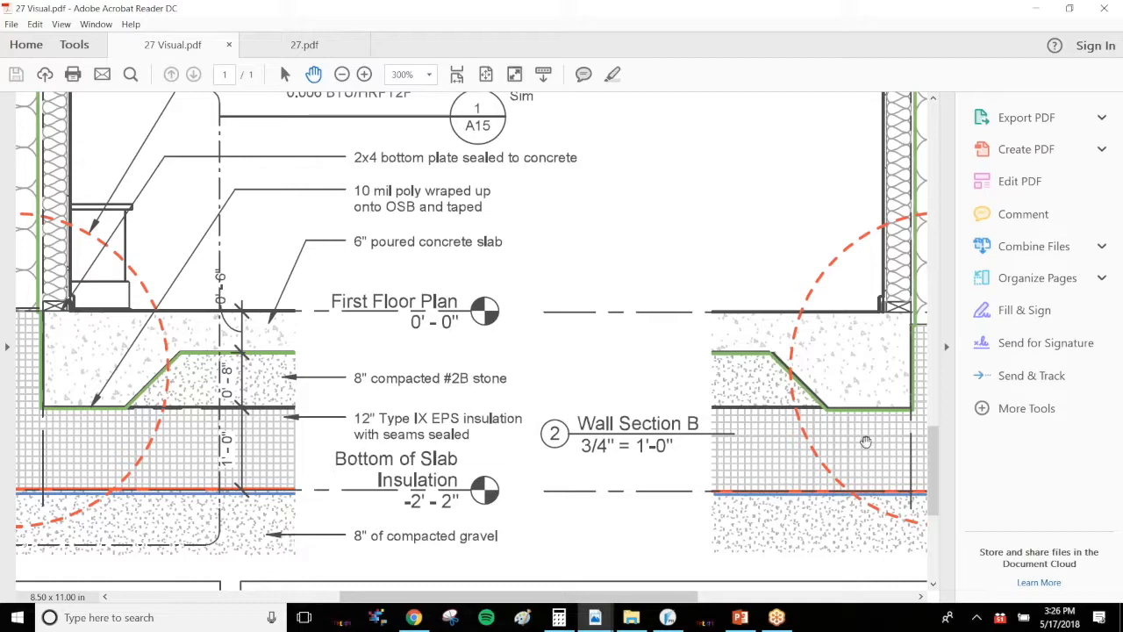
{"action": "left_click", "coordinate": [668, 617]}
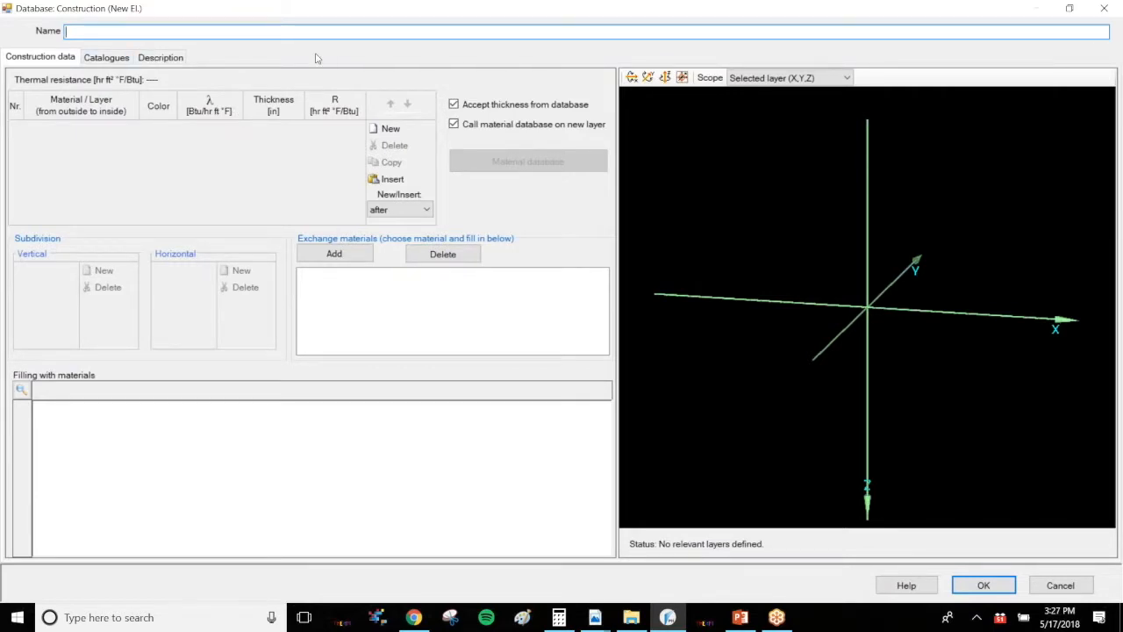
Name the assembly 12" EPS, 8" gravel, 6" concrete
{"action": "type", "text": "12\" EPS, 8\" gravel, 6\" concrete"}
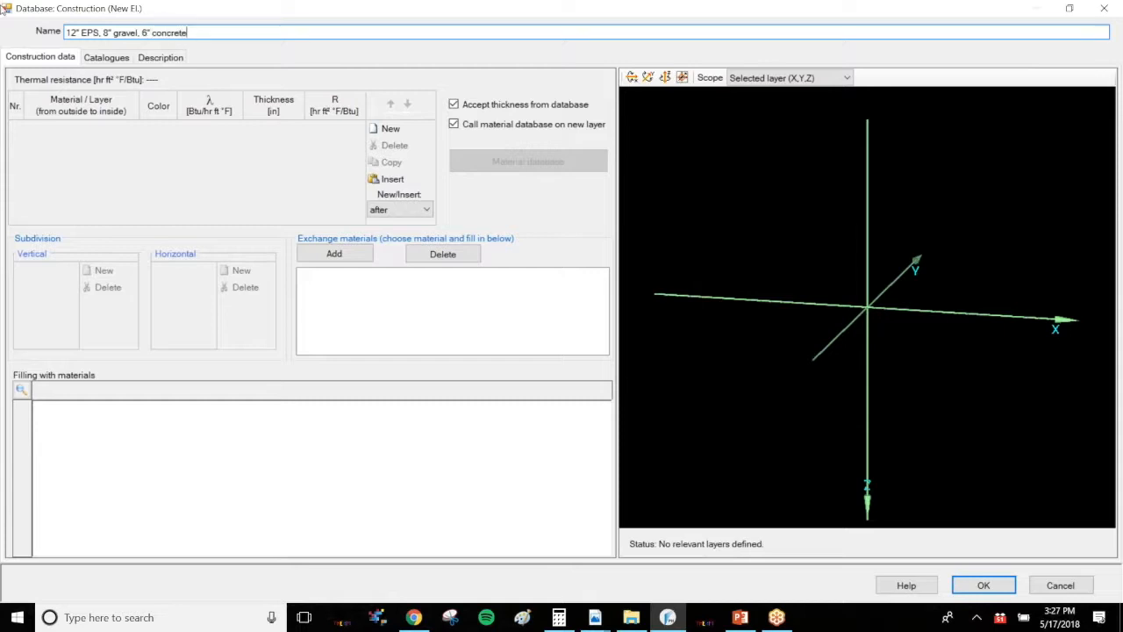
{"action": "left_click", "coordinate": [258, 97]}
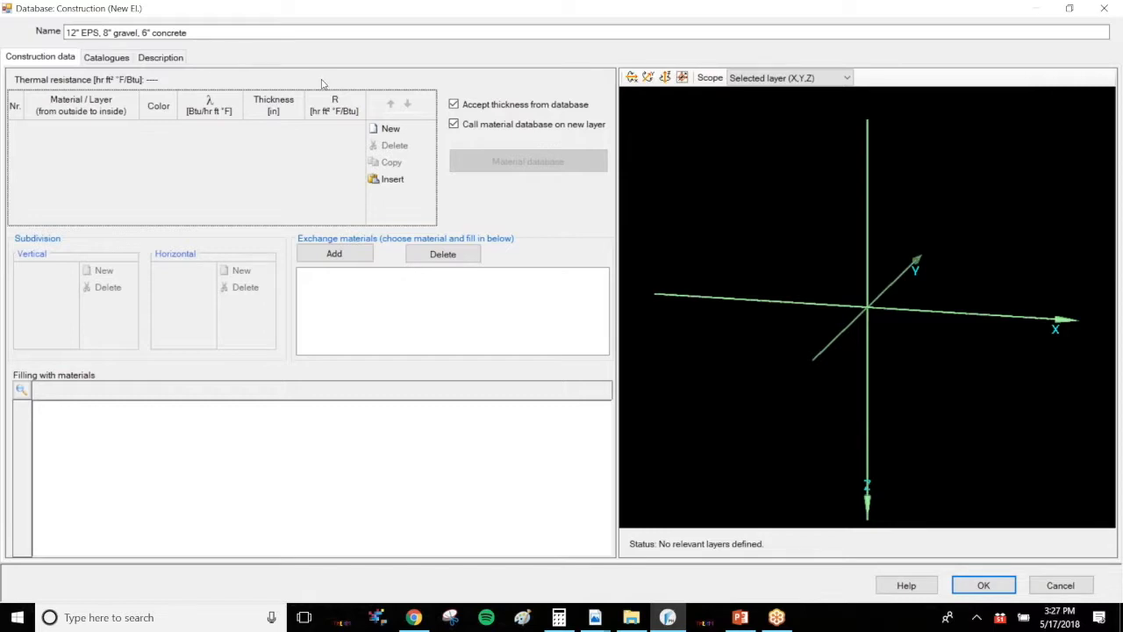
Add a new first layer to the assembly
{"action": "left_click", "coordinate": [408, 130]}
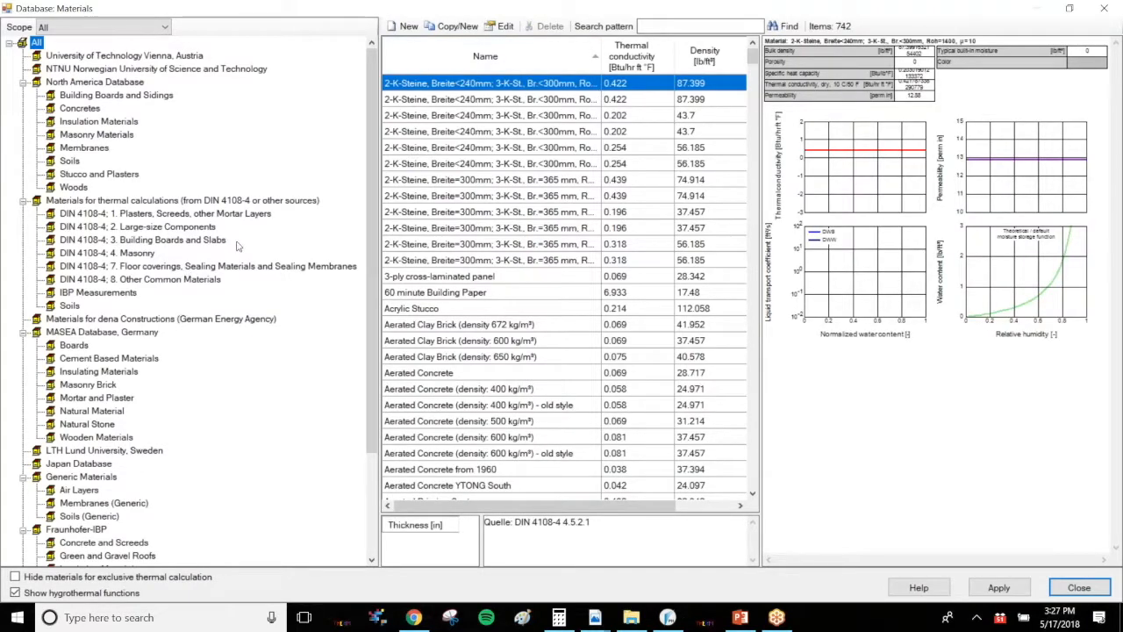
{"action": "left_click", "coordinate": [697, 25]}
Compare the slab insulation layers in the 27 Visual.pdf section detail
{"action": "left_click", "coordinate": [596, 618]}
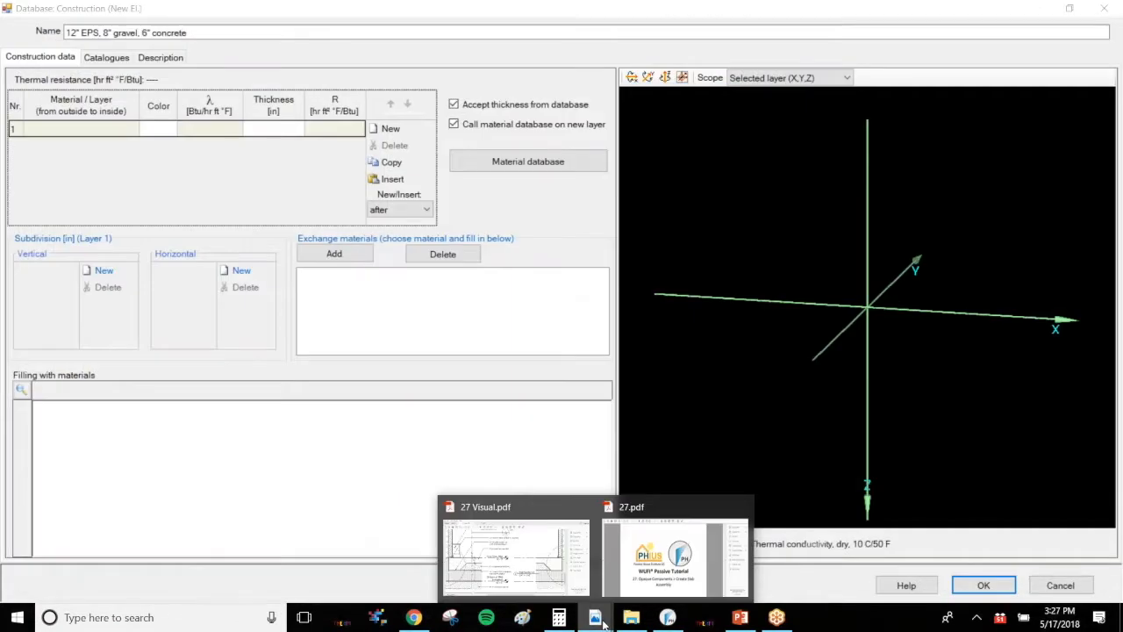
{"action": "left_click", "coordinate": [544, 546]}
{"action": "left_click_drag", "start_coordinate": [425, 402], "coordinate": [619, 374]}
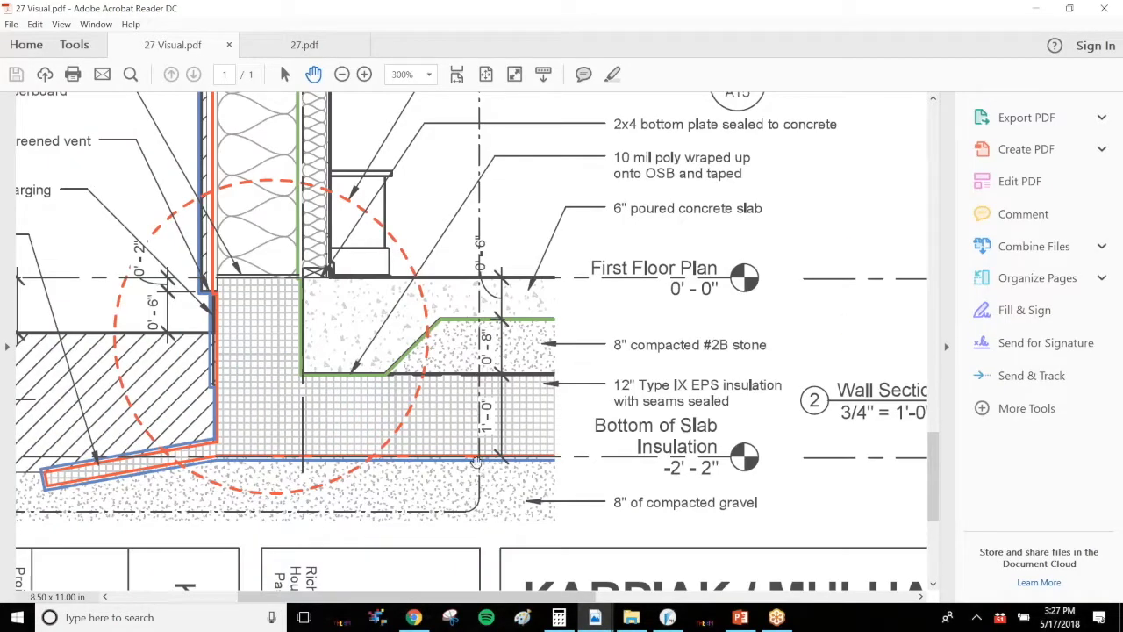
{"action": "left_click", "coordinate": [668, 618]}
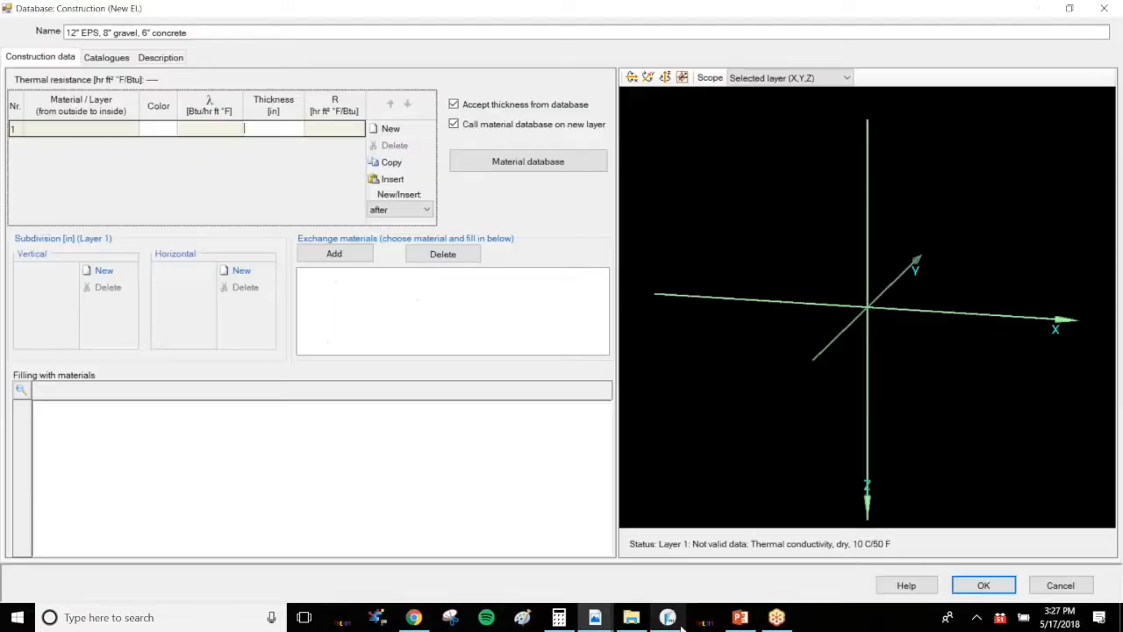
Set the first layer to EPS (heat cond. 0.04 W/mK, density 30 kg/m³) with a thickness of 12 in
{"action": "left_click", "coordinate": [528, 162]}
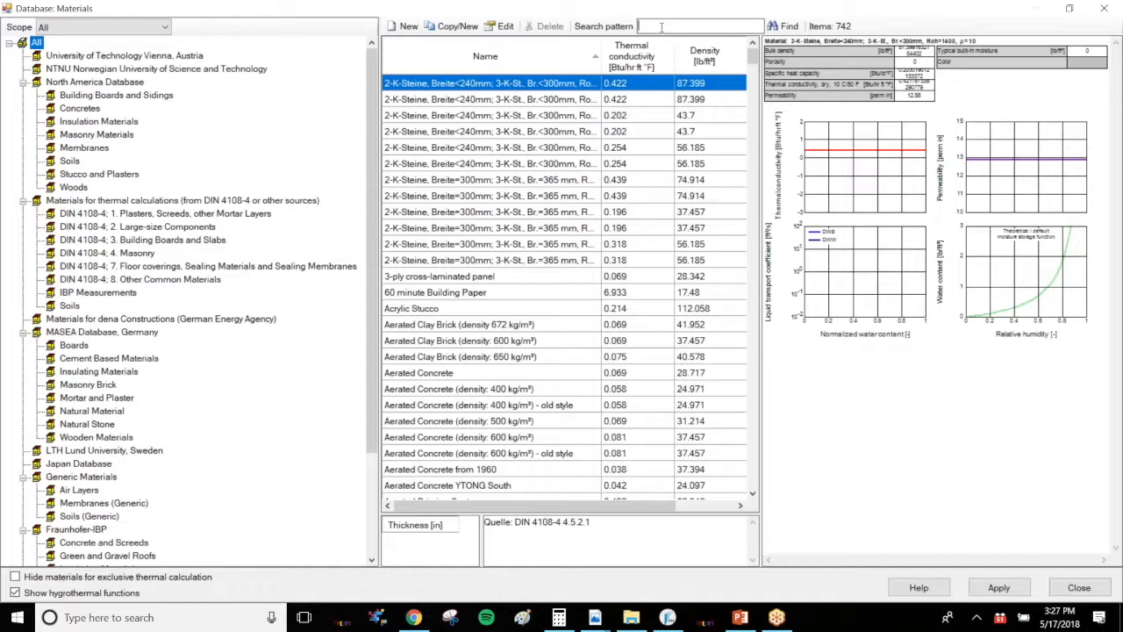
{"action": "type", "text": "ep"}
{"action": "key", "text": "Return"}
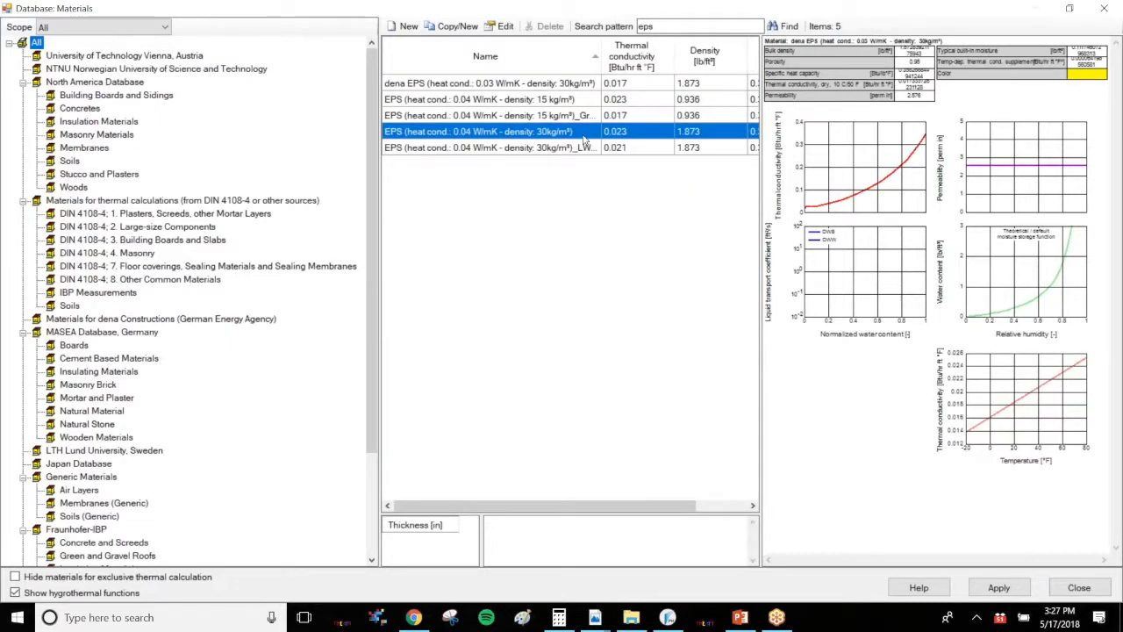
{"action": "left_click", "coordinate": [603, 135]}
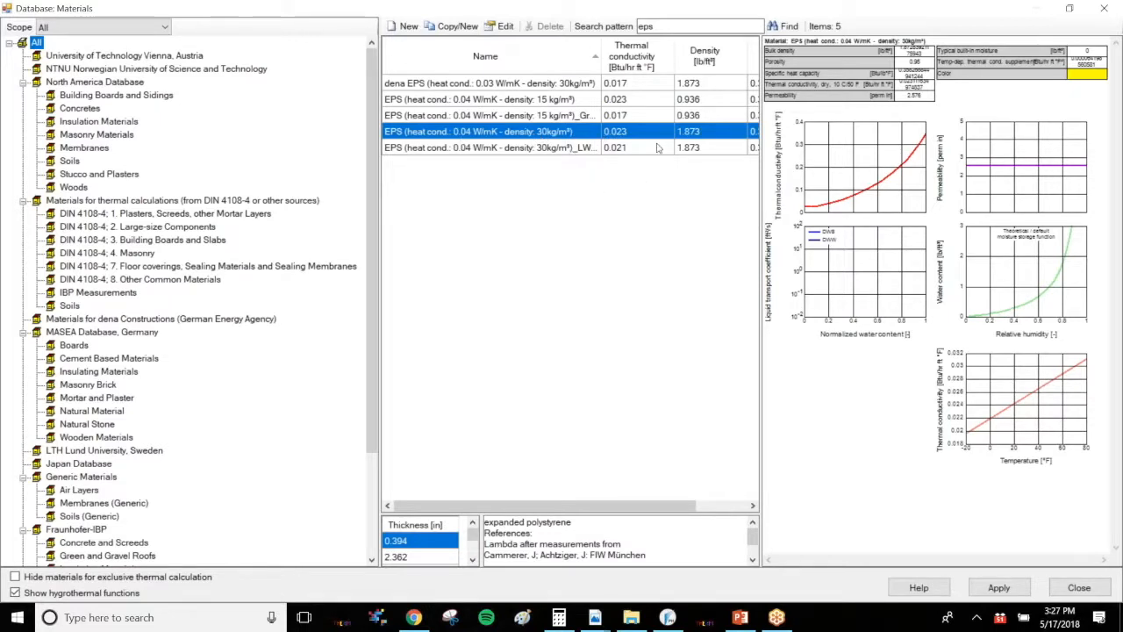
{"action": "left_click", "coordinate": [998, 587]}
{"action": "left_click", "coordinate": [296, 131]}
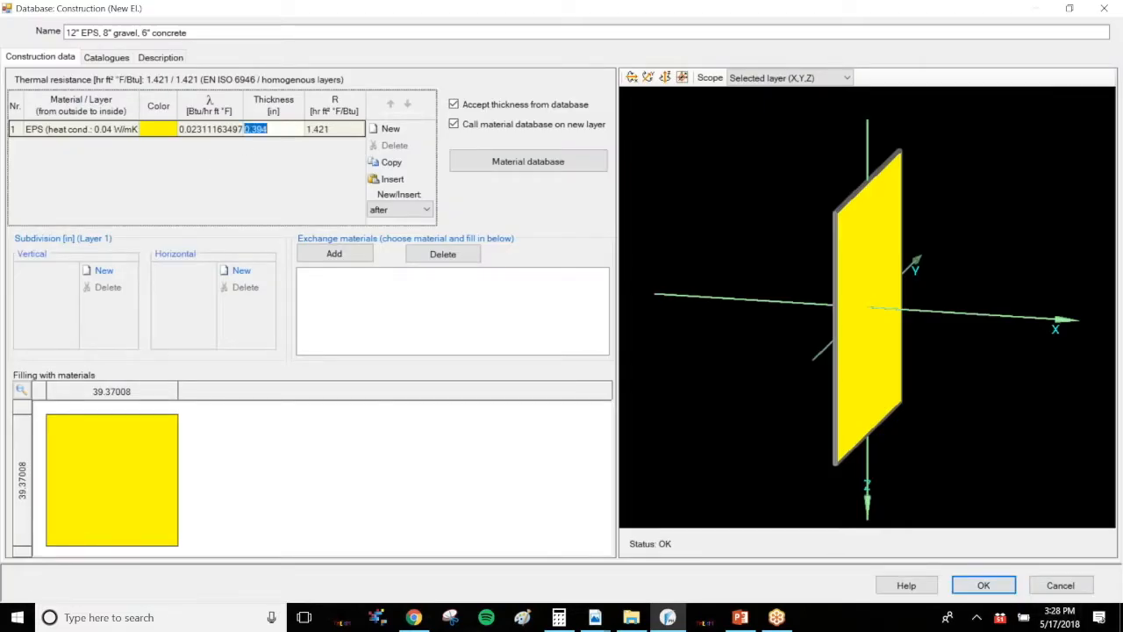
{"action": "type", "text": "12"}
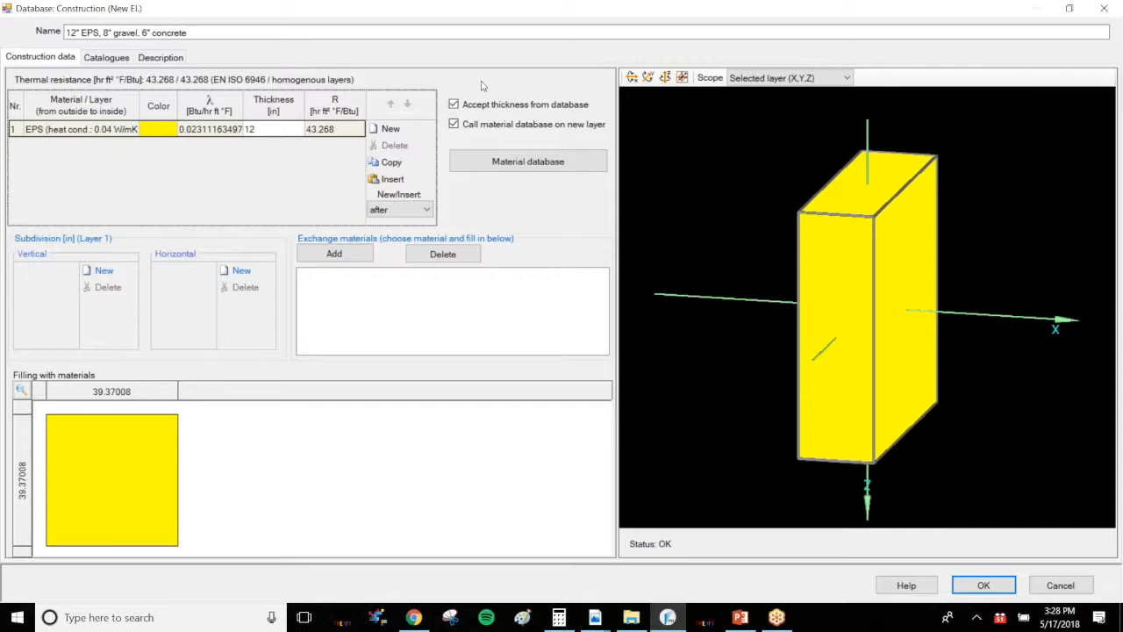
Add a second layer of generic gravel from the materials database, 8 in thick
{"action": "left_click", "coordinate": [391, 129]}
{"action": "type", "text": "gravel"}
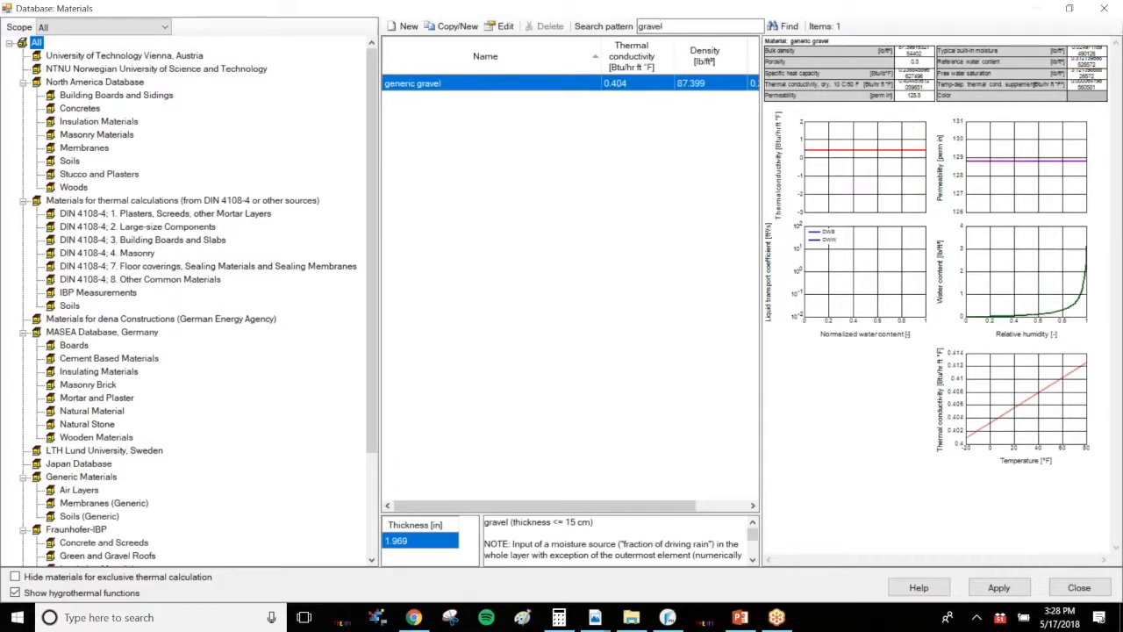
{"action": "key", "text": "BackSpace"}
{"action": "key", "text": "BackSpace"}
{"action": "key", "text": "BackSpace"}
{"action": "key", "text": "BackSpace"}
{"action": "key", "text": "BackSpace"}
{"action": "key", "text": "BackSpace"}
{"action": "type", "text": "stone"}
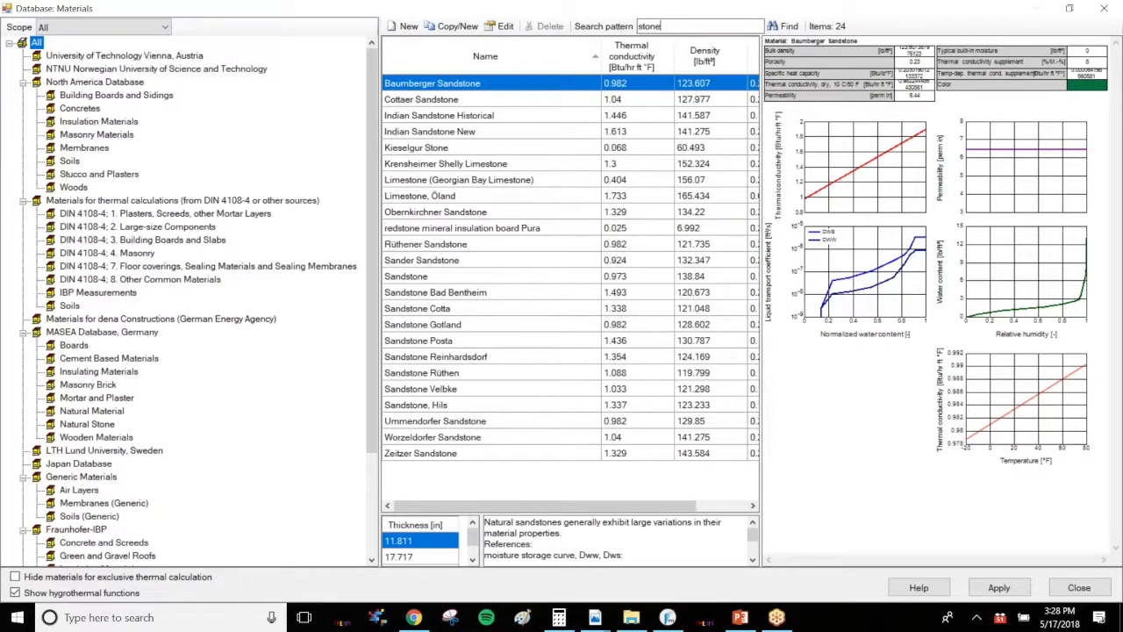
{"action": "key", "text": "BackSpace"}
{"action": "key", "text": "BackSpace"}
{"action": "key", "text": "BackSpace"}
{"action": "key", "text": "BackSpace"}
{"action": "type", "text": "gravel"}
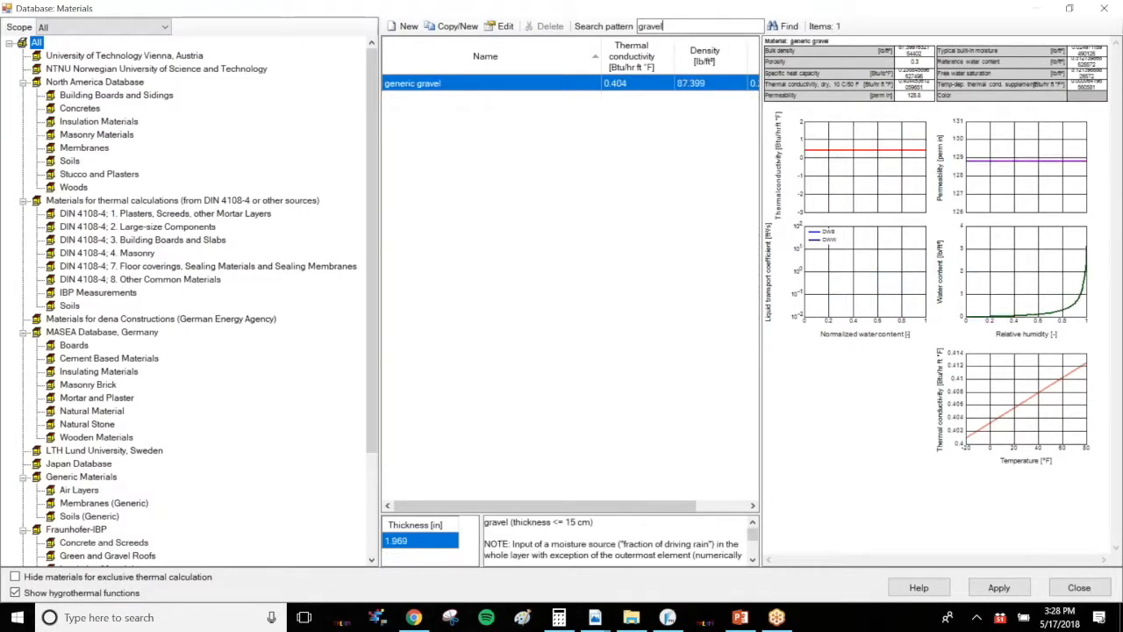
{"action": "double_click", "coordinate": [471, 86]}
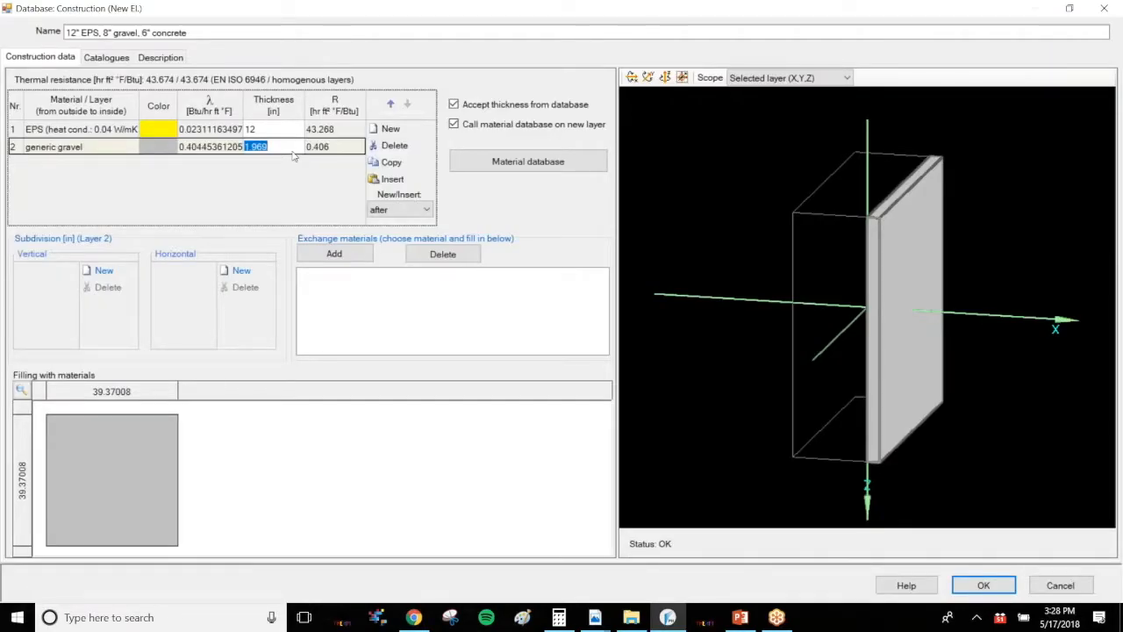
{"action": "type", "text": "8"}
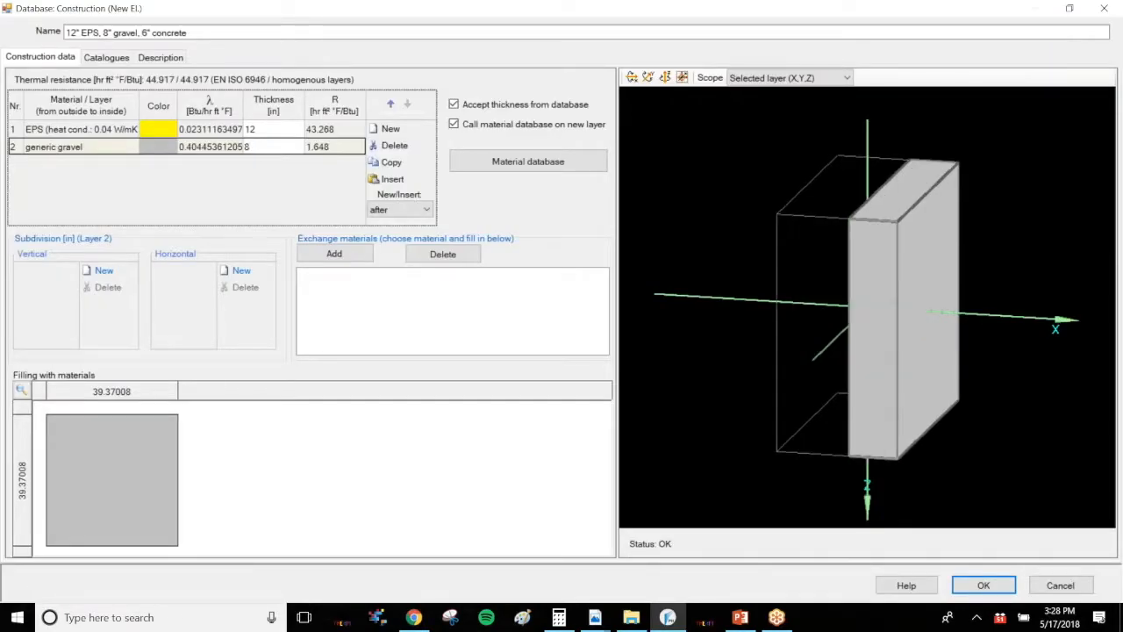
{"action": "left_click", "coordinate": [320, 151]}
Review the concrete slab in the 27 Visual.pdf section detail
{"action": "mouse_move", "coordinate": [595, 617]}
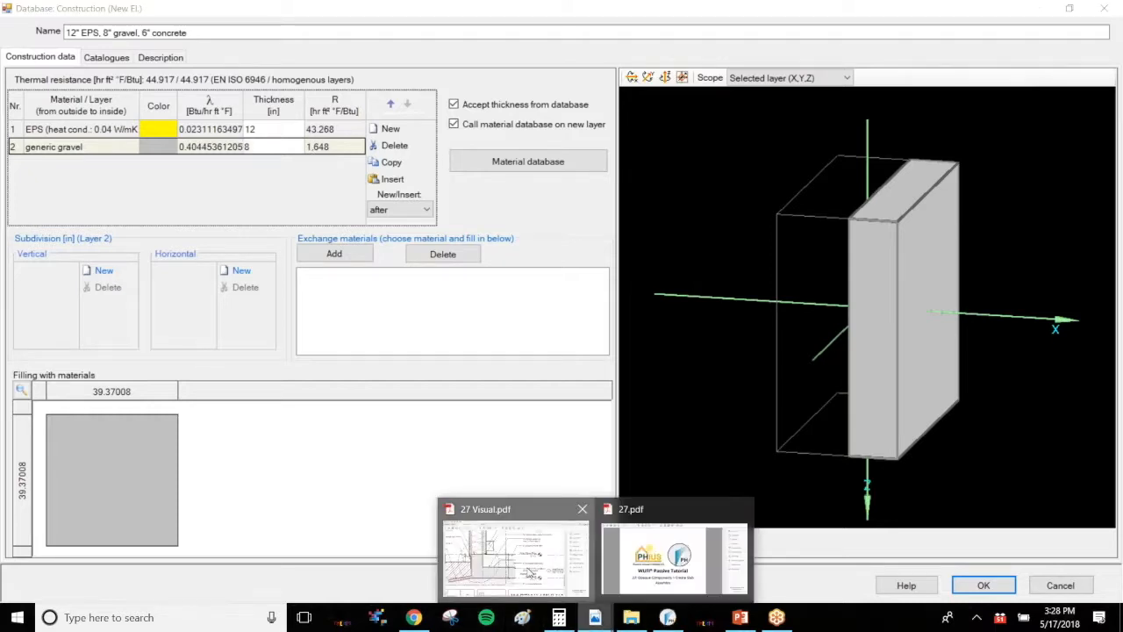
{"action": "left_click", "coordinate": [531, 573]}
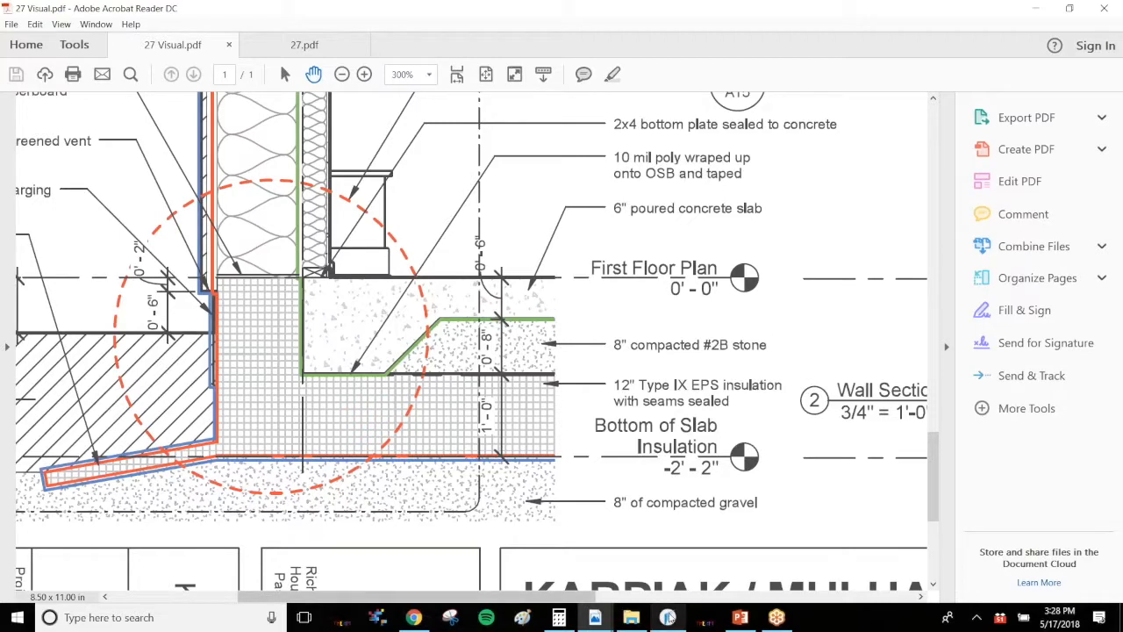
{"action": "left_click", "coordinate": [669, 619]}
Add a third layer of Concrete from the materials database, searched by name, with a thickness of 6 in
{"action": "left_click", "coordinate": [272, 146]}
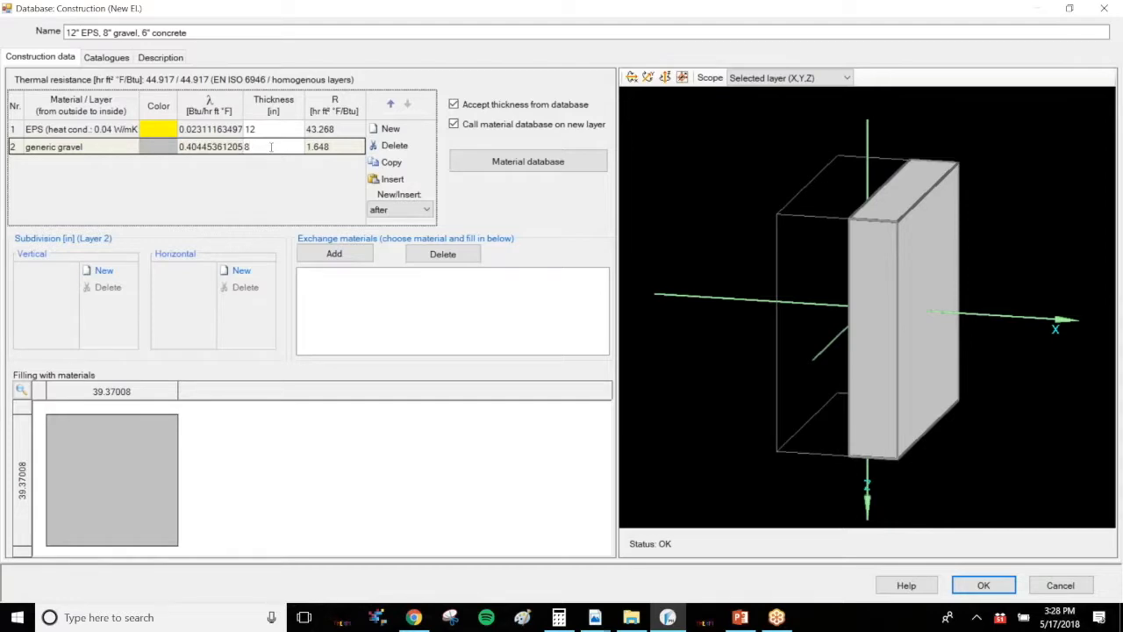
{"action": "left_click", "coordinate": [402, 132]}
{"action": "double_click", "coordinate": [695, 27]}
{"action": "type", "text": "conc"}
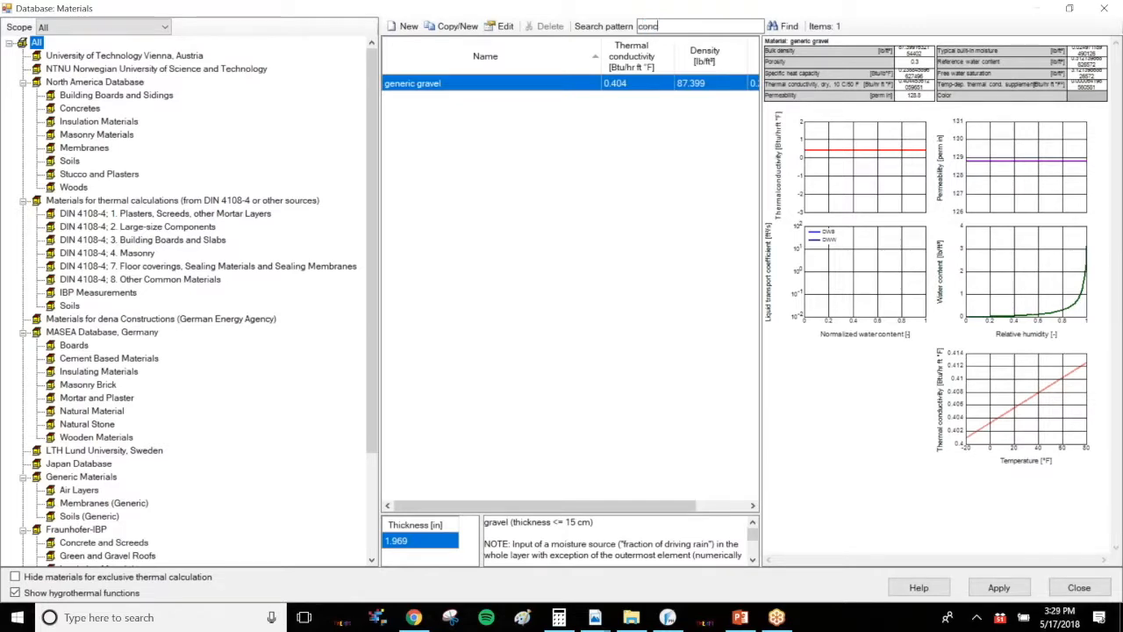
{"action": "key", "text": "Return"}
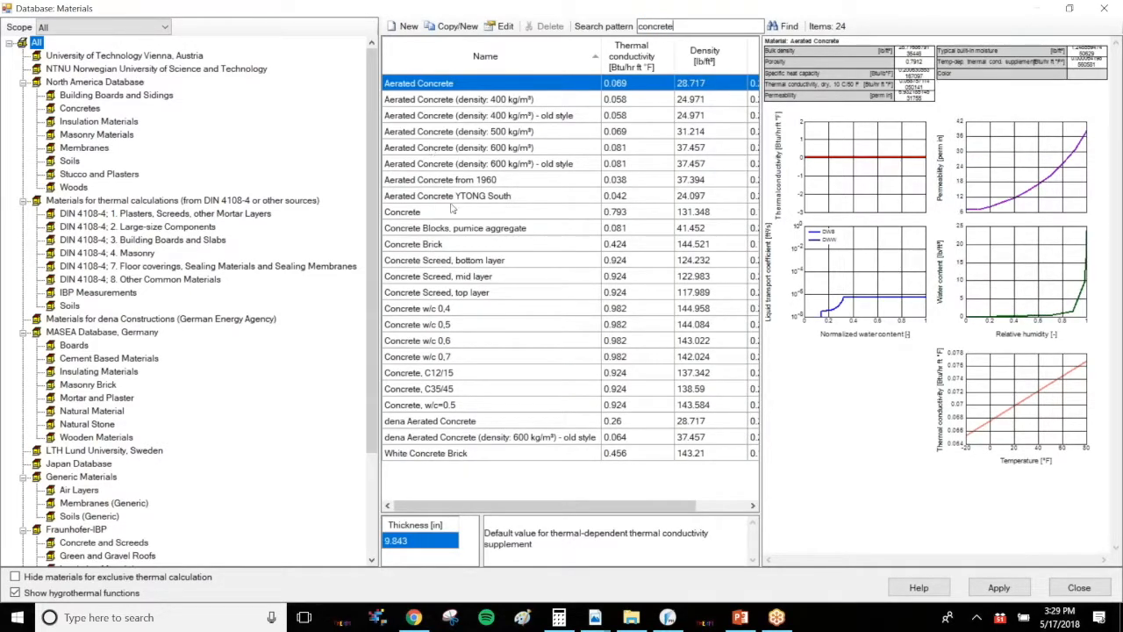
{"action": "left_click", "coordinate": [451, 209]}
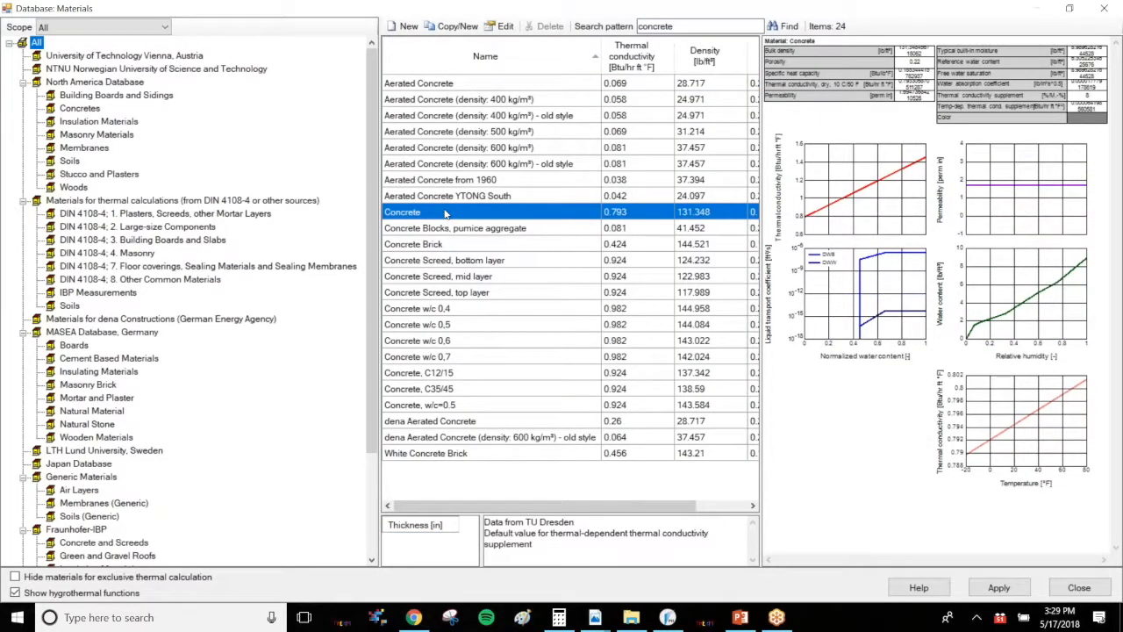
{"action": "double_click", "coordinate": [445, 213]}
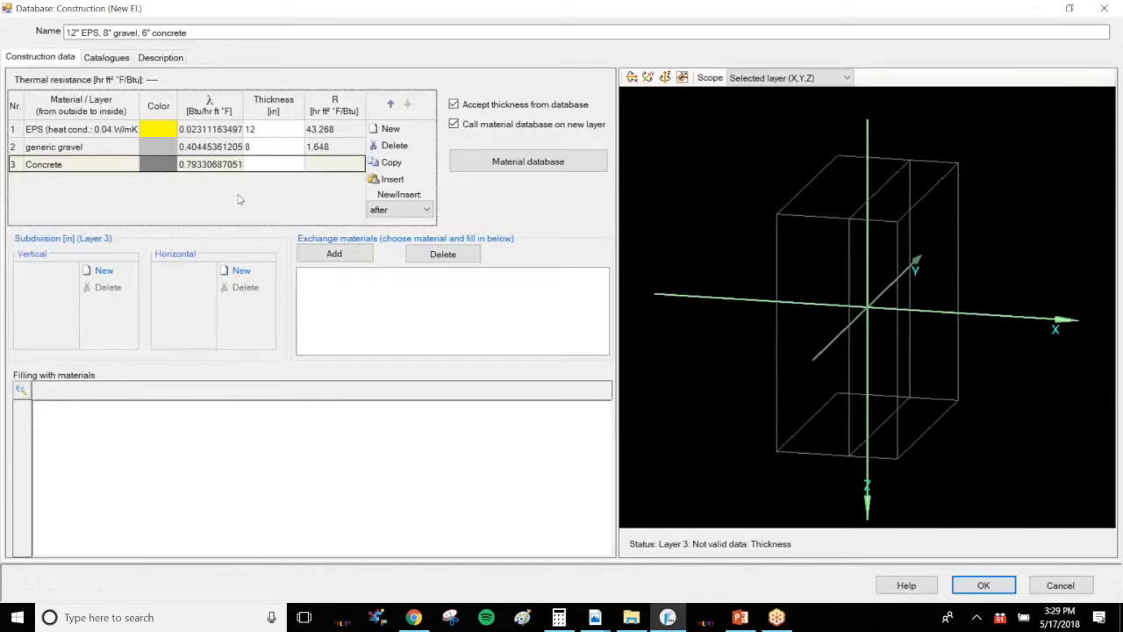
{"action": "type", "text": "6"}
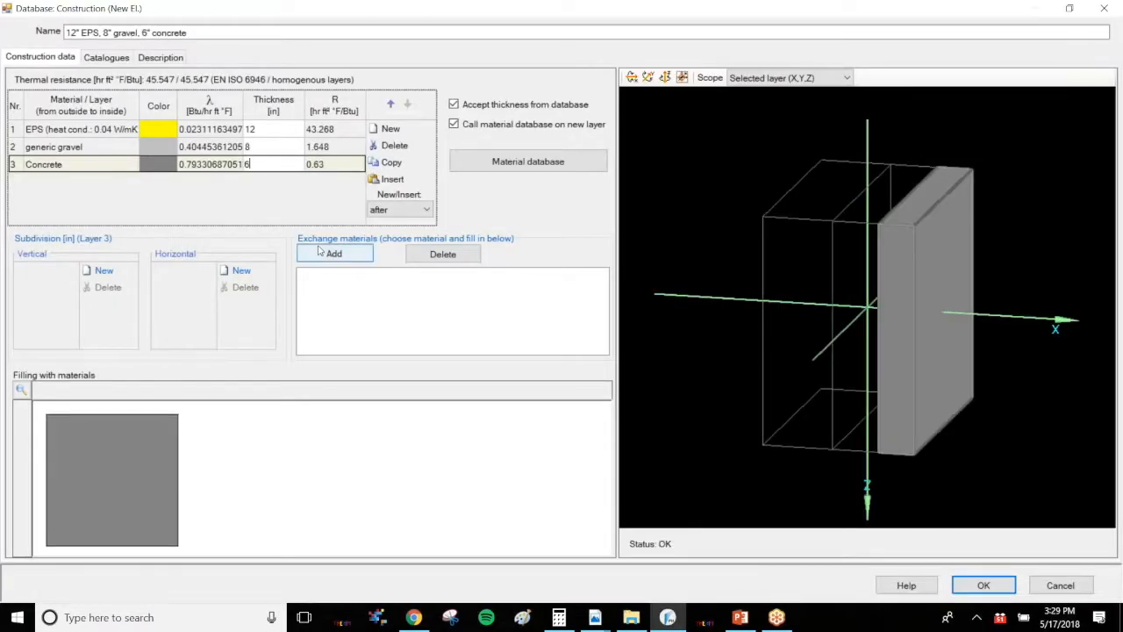
Show all layers in the 3D preview and compare the assembly with the 27 Visual.pdf section detail
{"action": "left_click", "coordinate": [777, 77]}
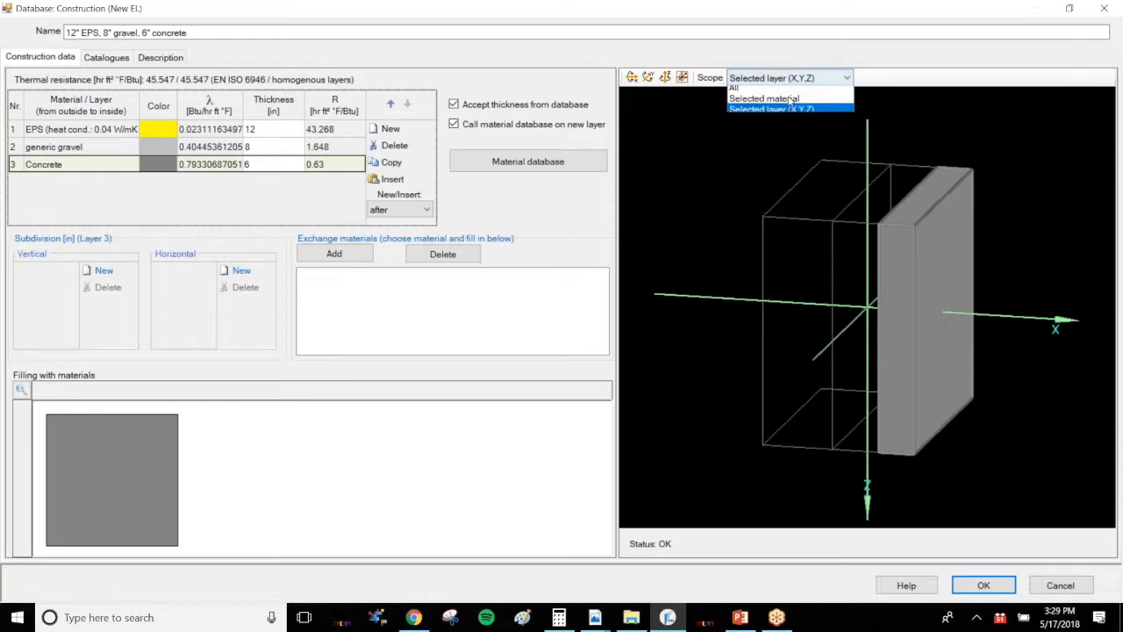
{"action": "left_click", "coordinate": [821, 114]}
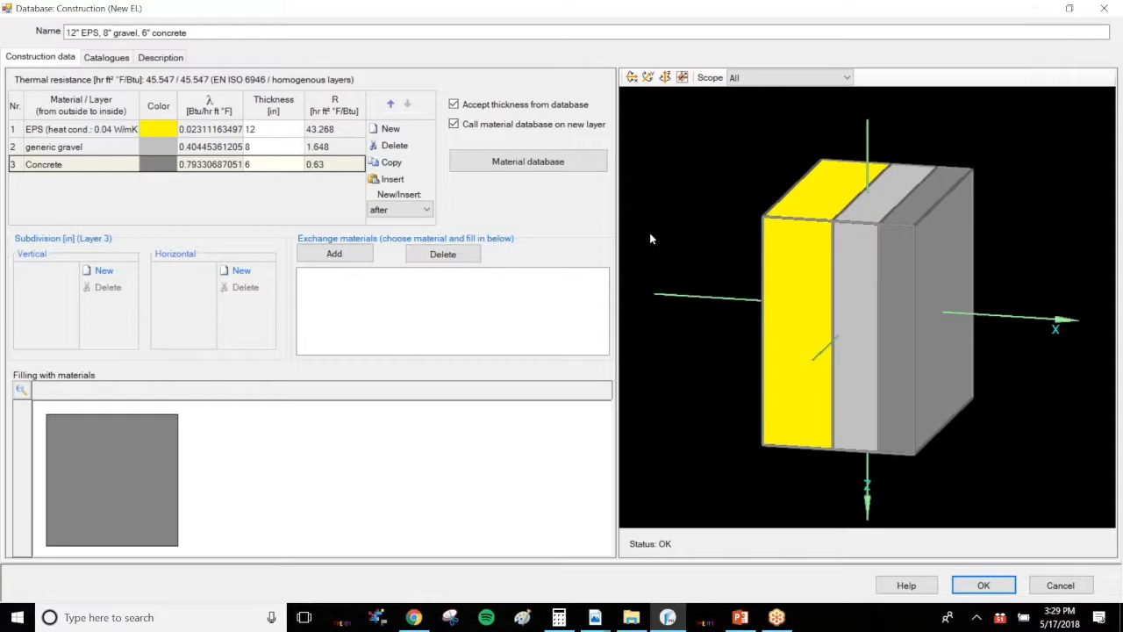
{"action": "mouse_move", "coordinate": [595, 616]}
{"action": "left_click", "coordinate": [514, 556]}
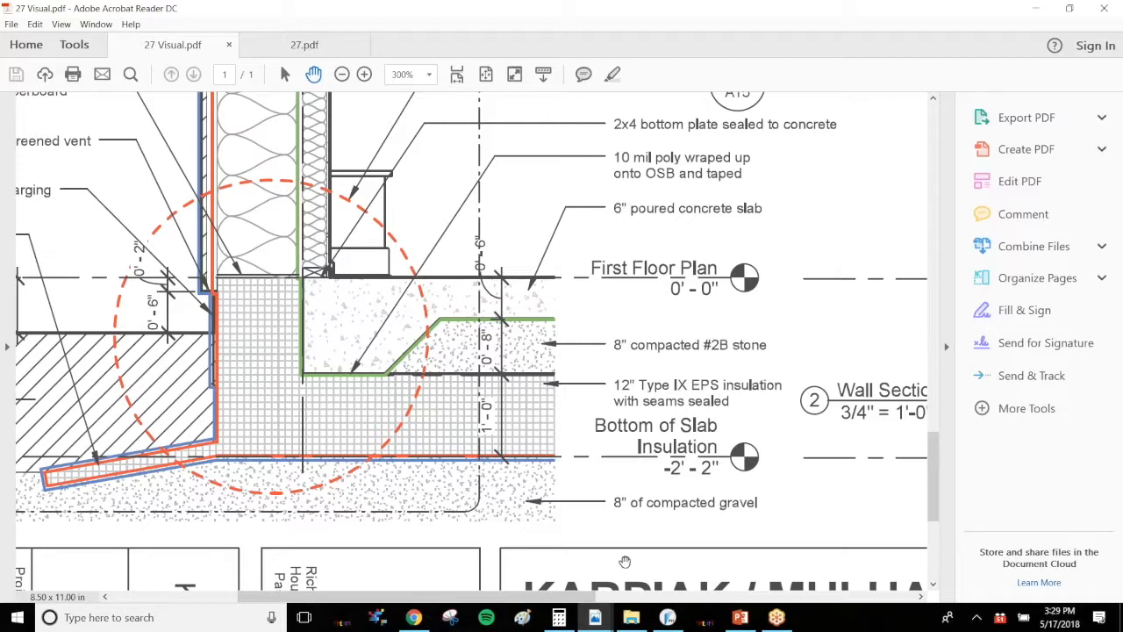
{"action": "mouse_move", "coordinate": [667, 618]}
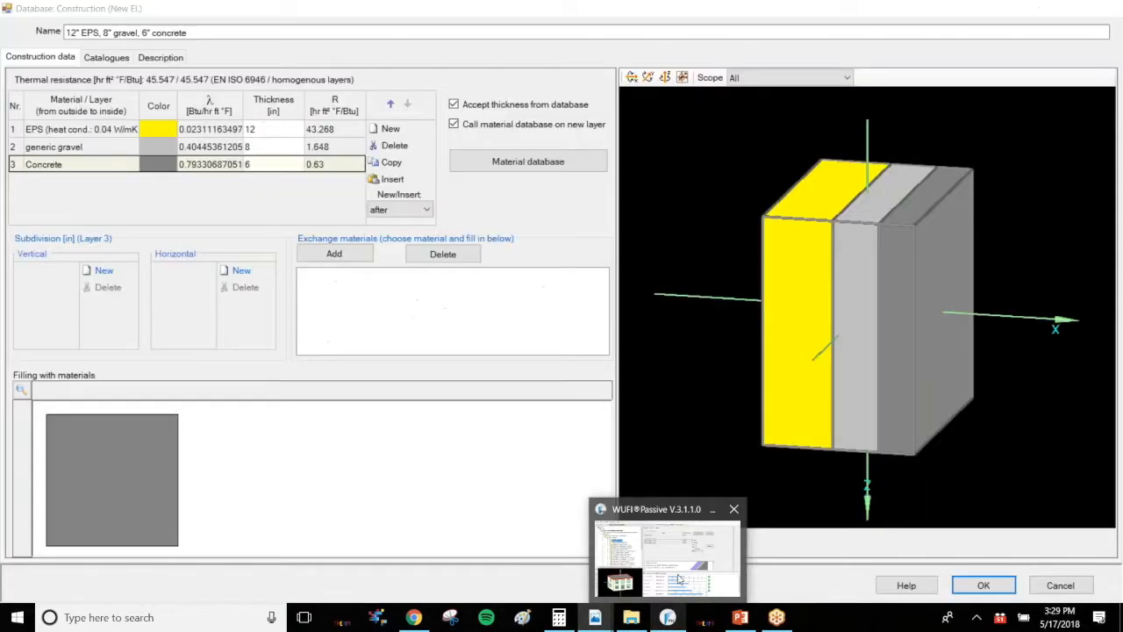
{"action": "left_click", "coordinate": [678, 580]}
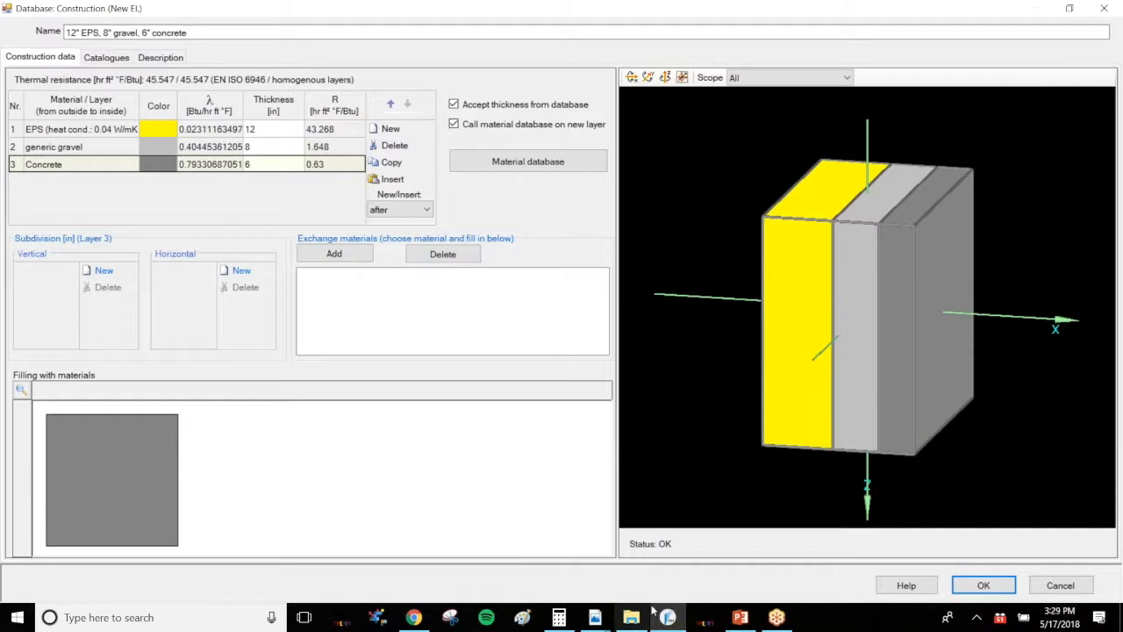
{"action": "left_click", "coordinate": [603, 623]}
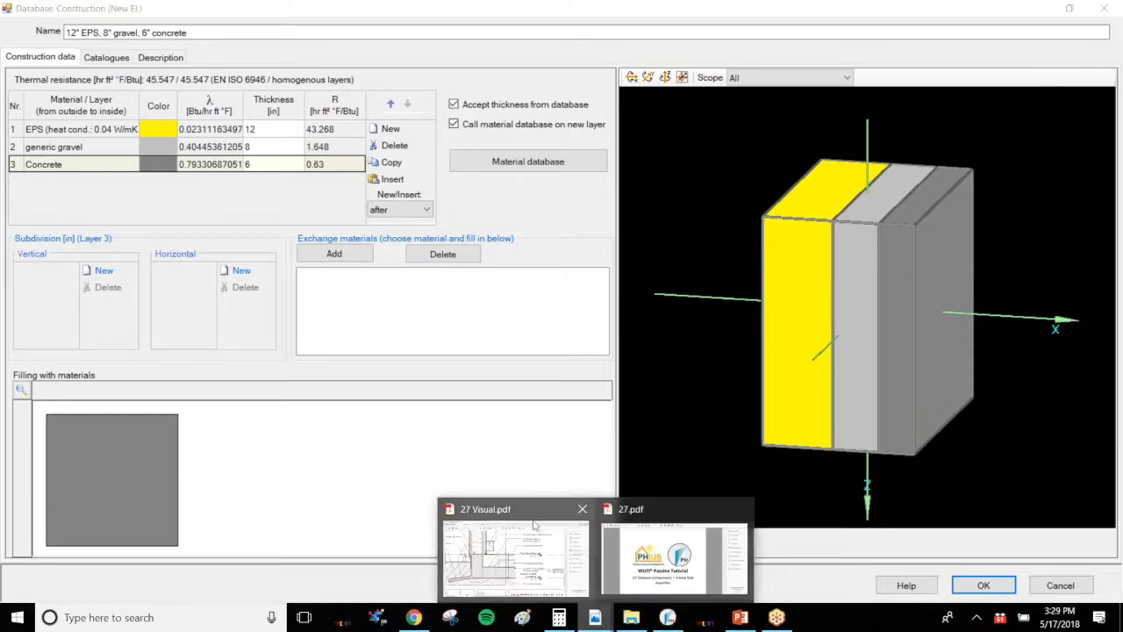
{"action": "left_click", "coordinate": [175, 89]}
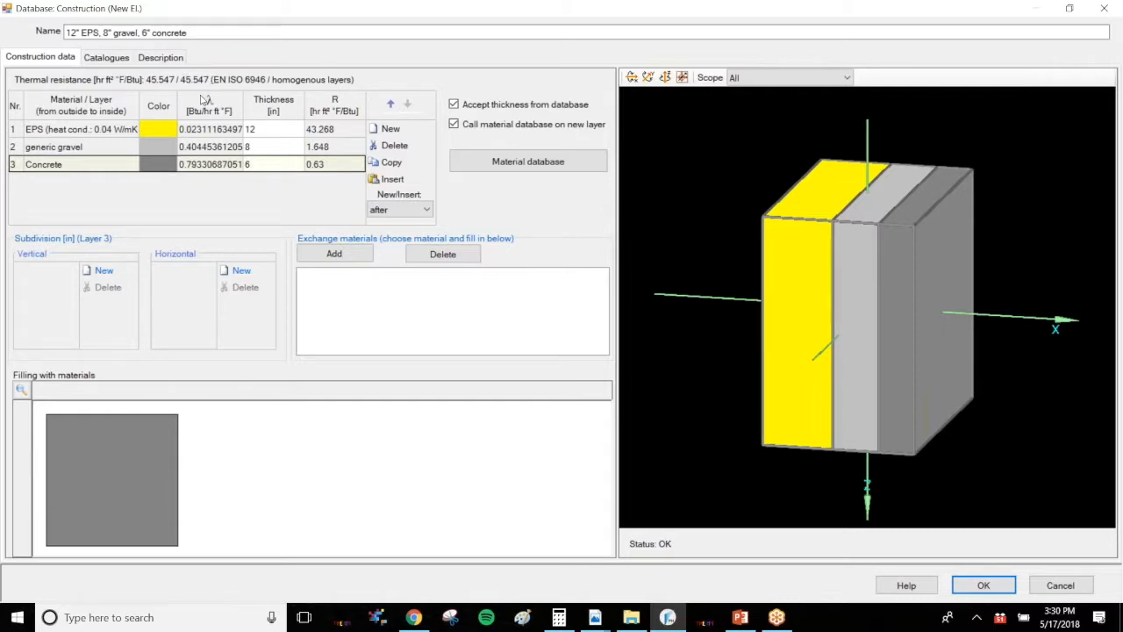
Check each layer's thickness and confirm the new construction
{"action": "left_click", "coordinate": [194, 131]}
{"action": "left_click", "coordinate": [193, 149]}
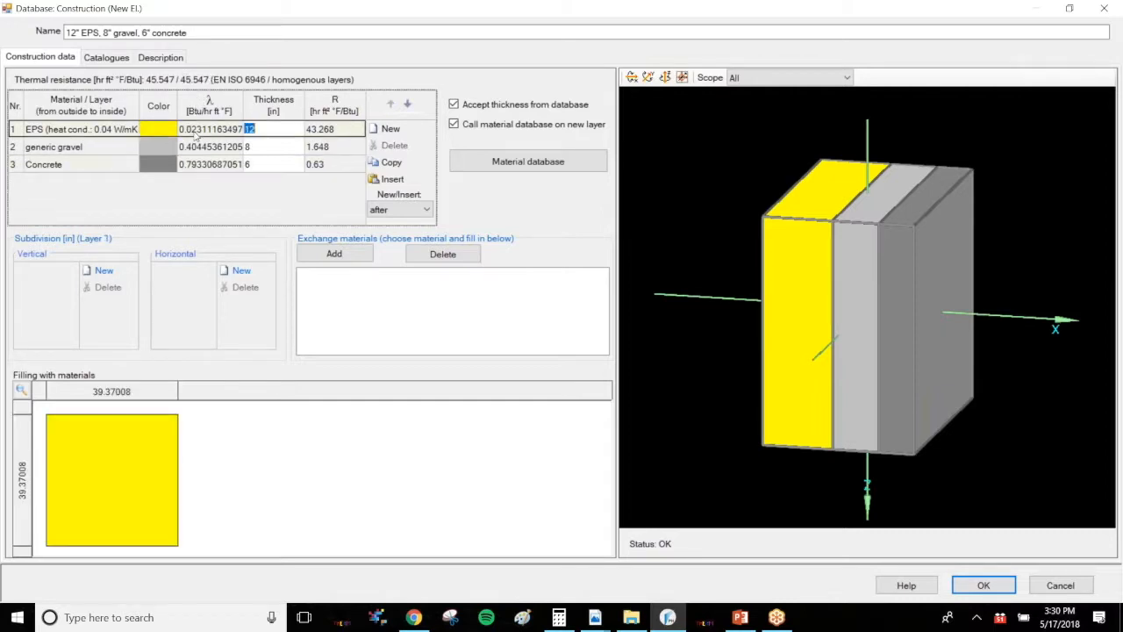
{"action": "left_click", "coordinate": [193, 164]}
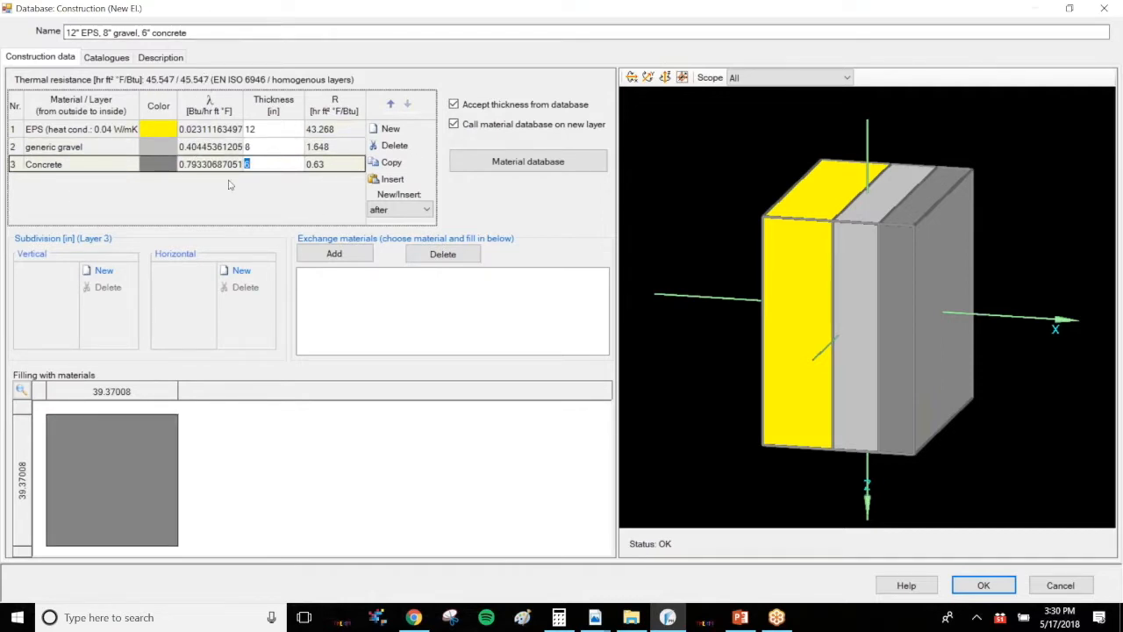
{"action": "left_click", "coordinate": [984, 587]}
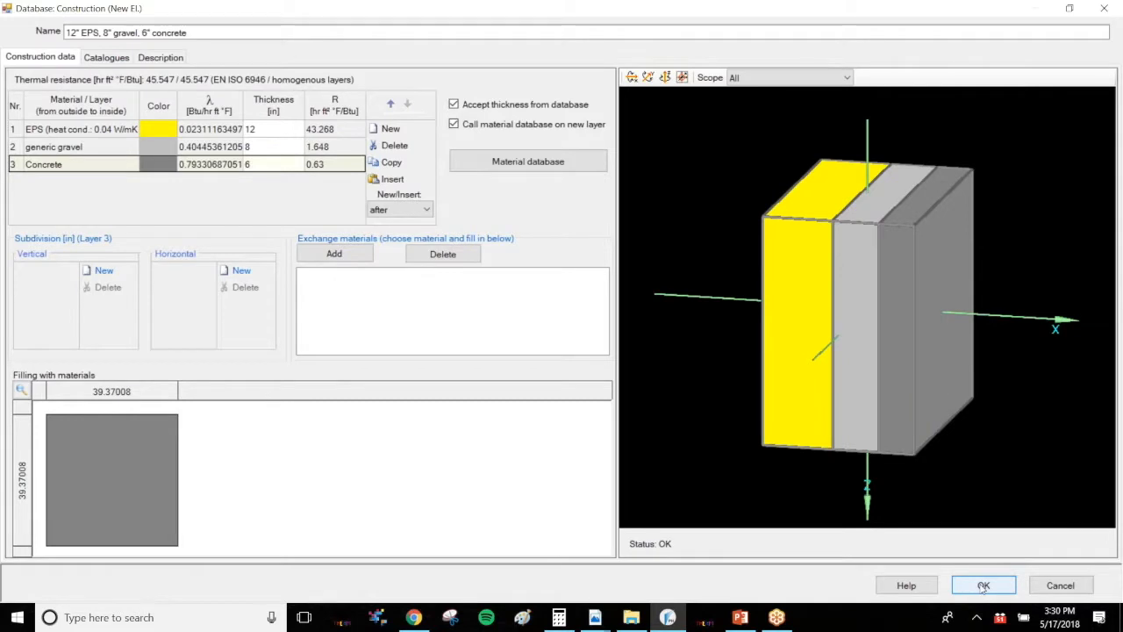